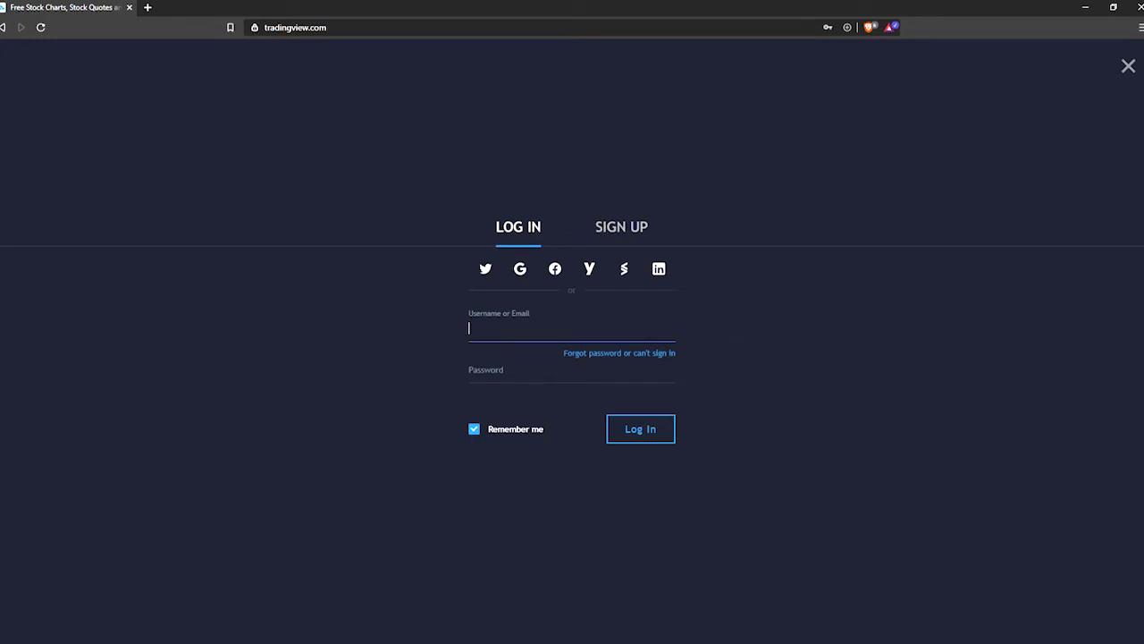
# Log in to the account and turn on the dark color theme for the site.
pyautogui.click(640, 436)
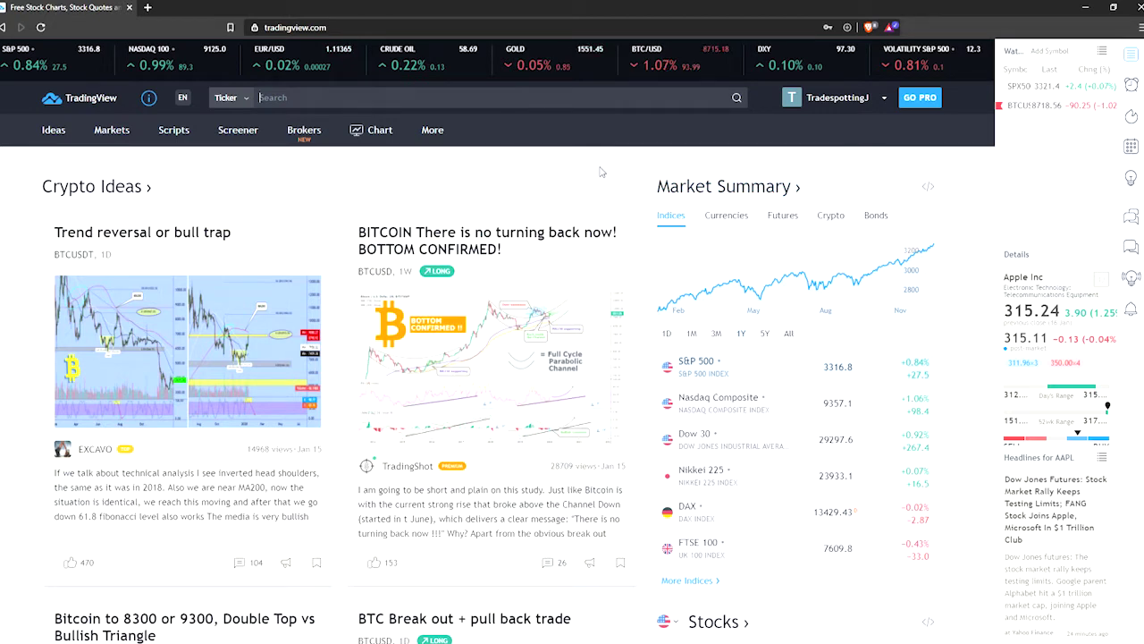
pyautogui.click(857, 104)
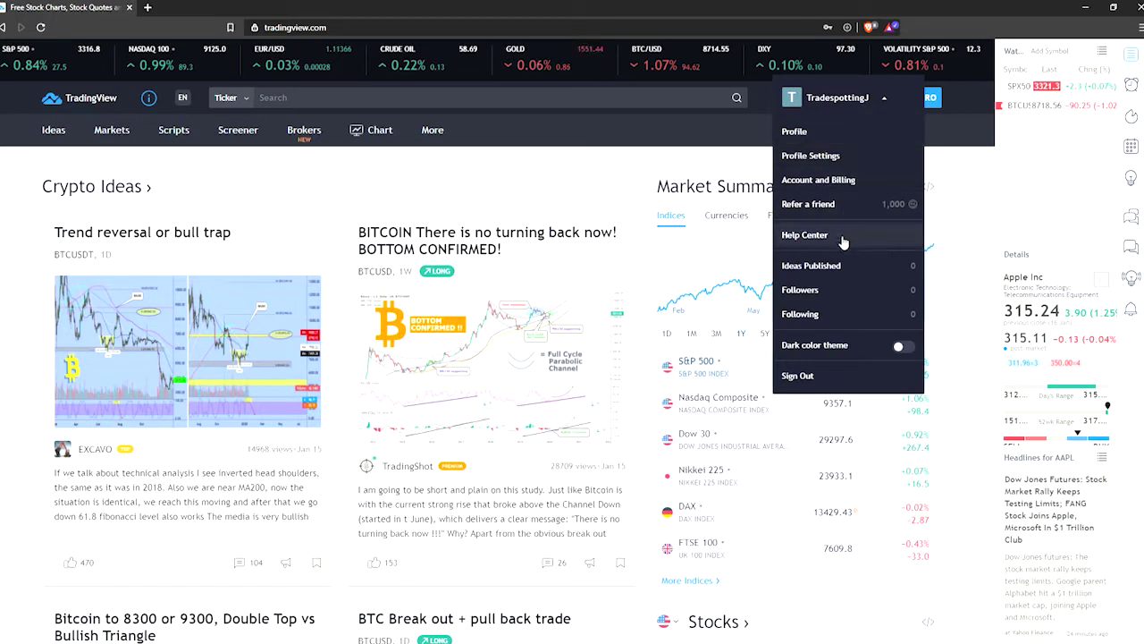
pyautogui.click(899, 349)
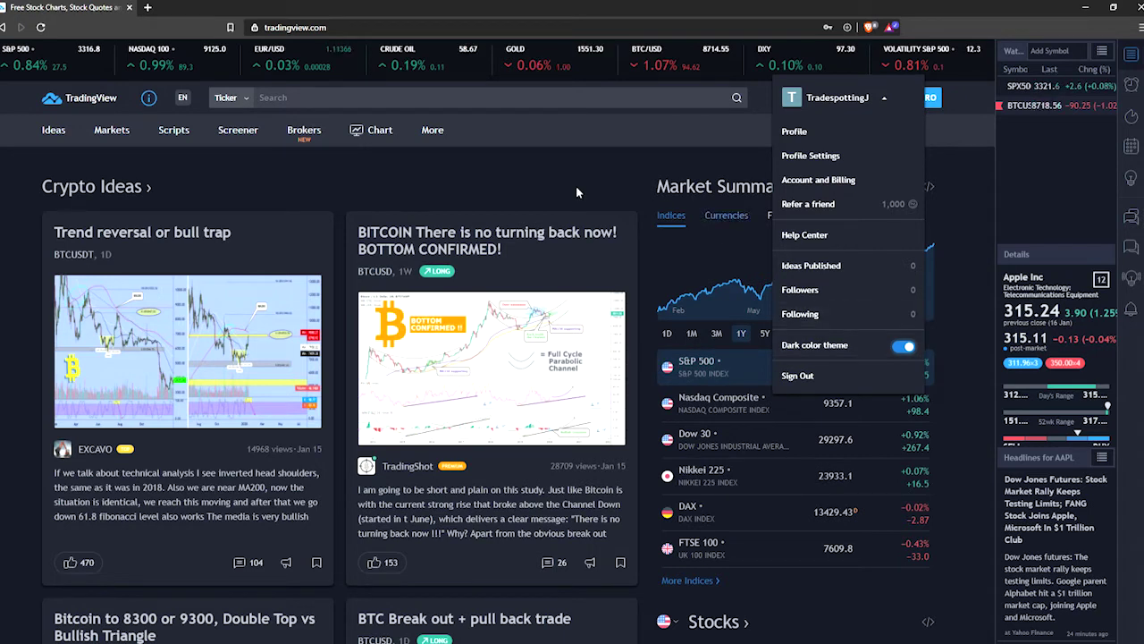
pyautogui.click(501, 177)
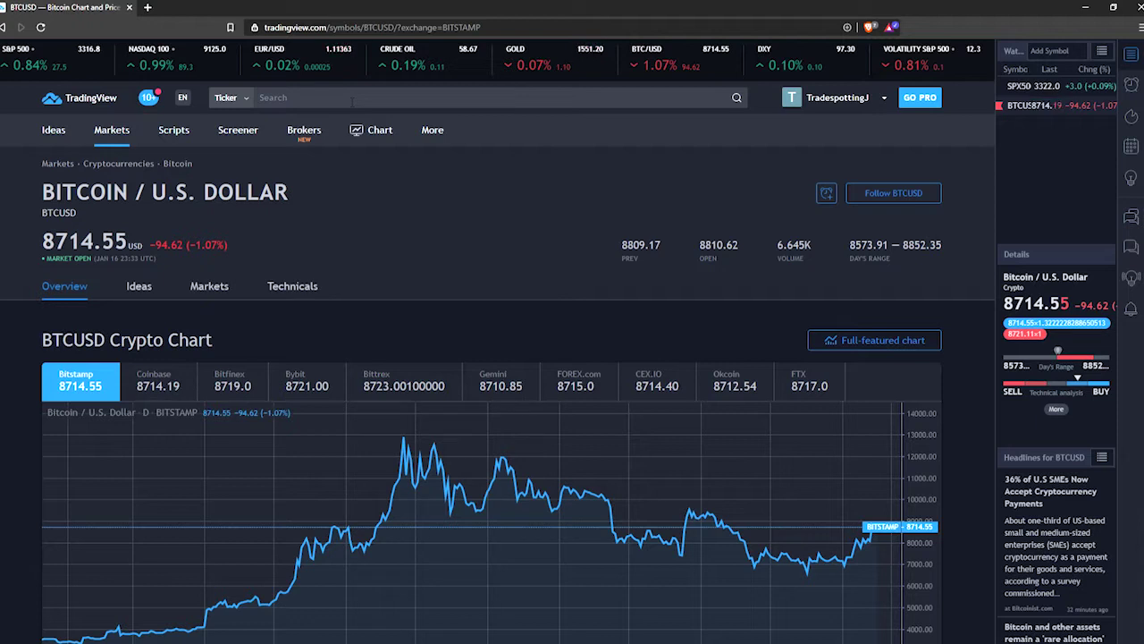
# Search for the ticker BTCUSD, choose the Bitstamp Bitcoin / U.S. Dollar listing and open its full-featured chart.
pyautogui.click(352, 101)
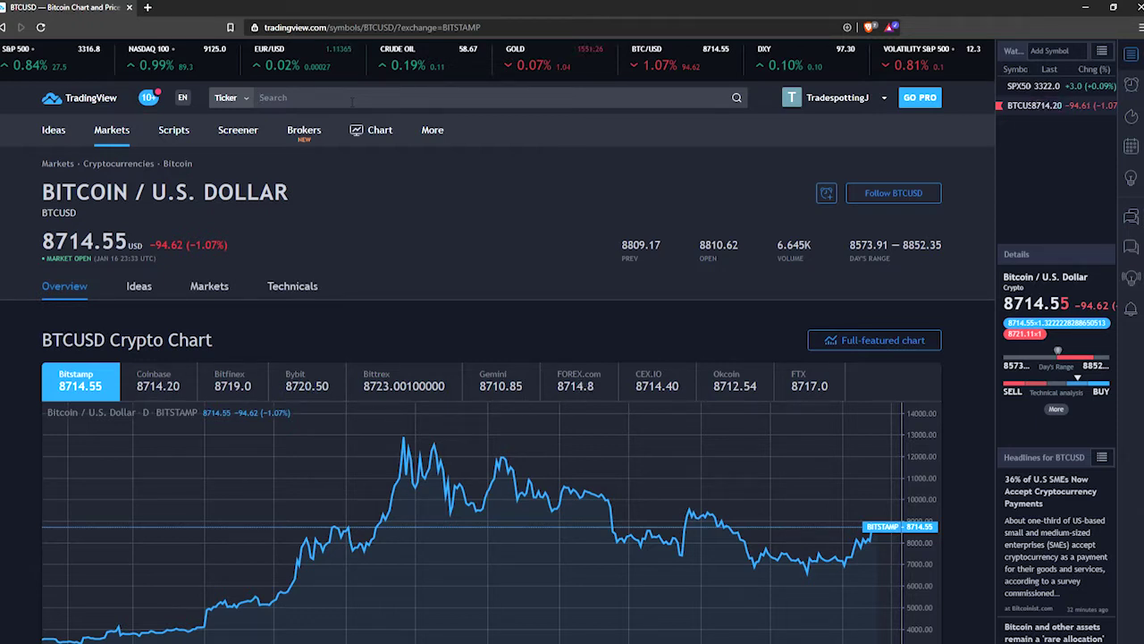
pyautogui.write('BTCUSD')
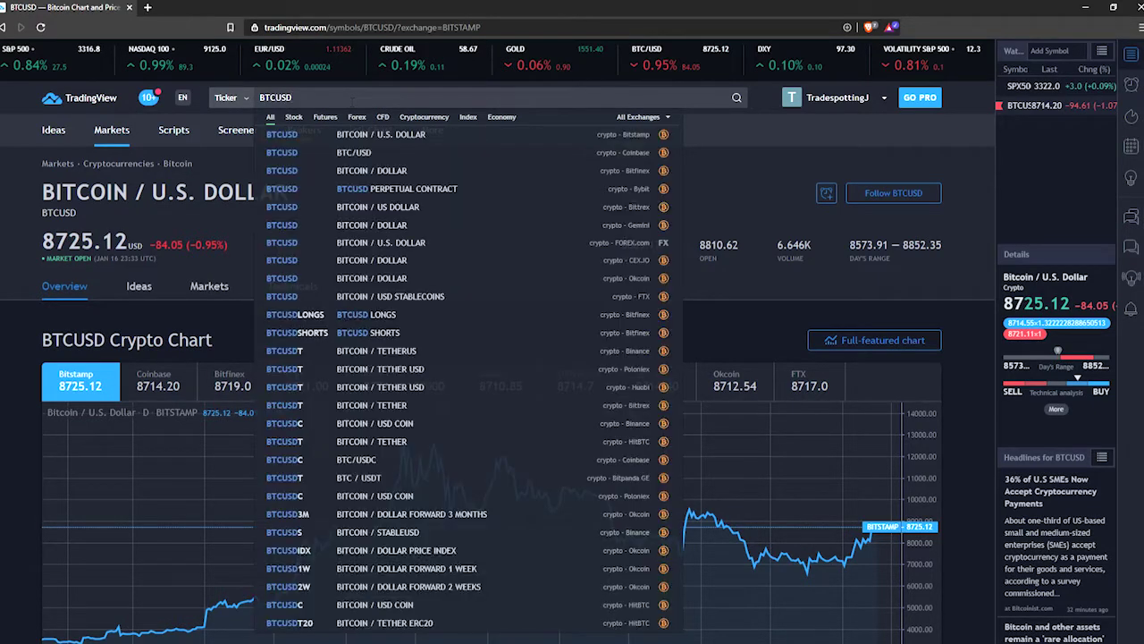
pyautogui.click(554, 132)
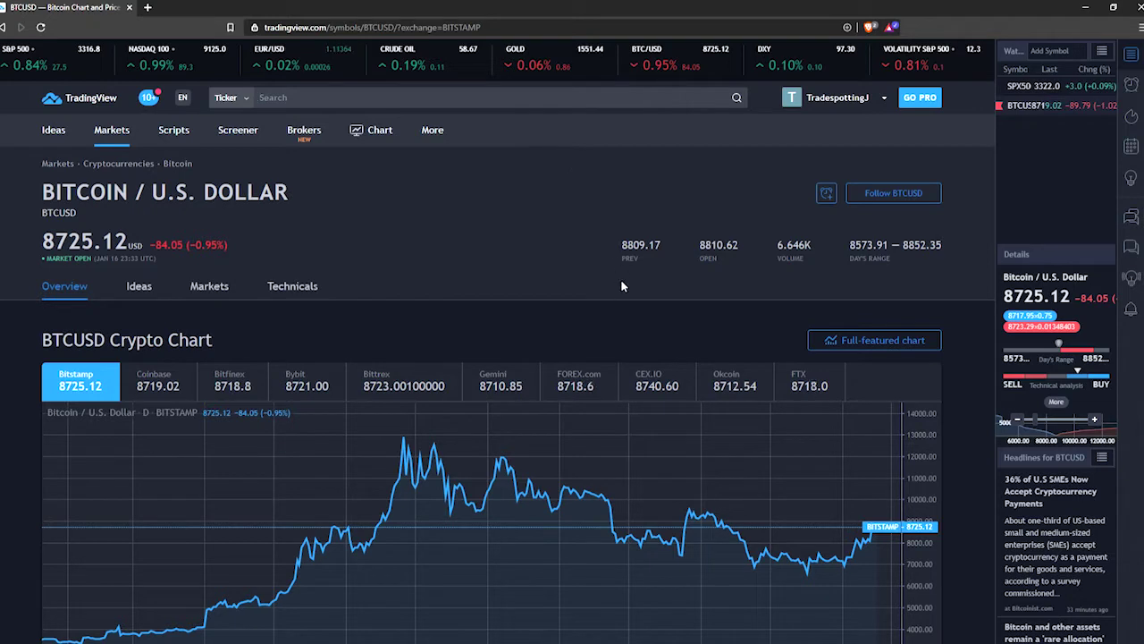
pyautogui.click(882, 348)
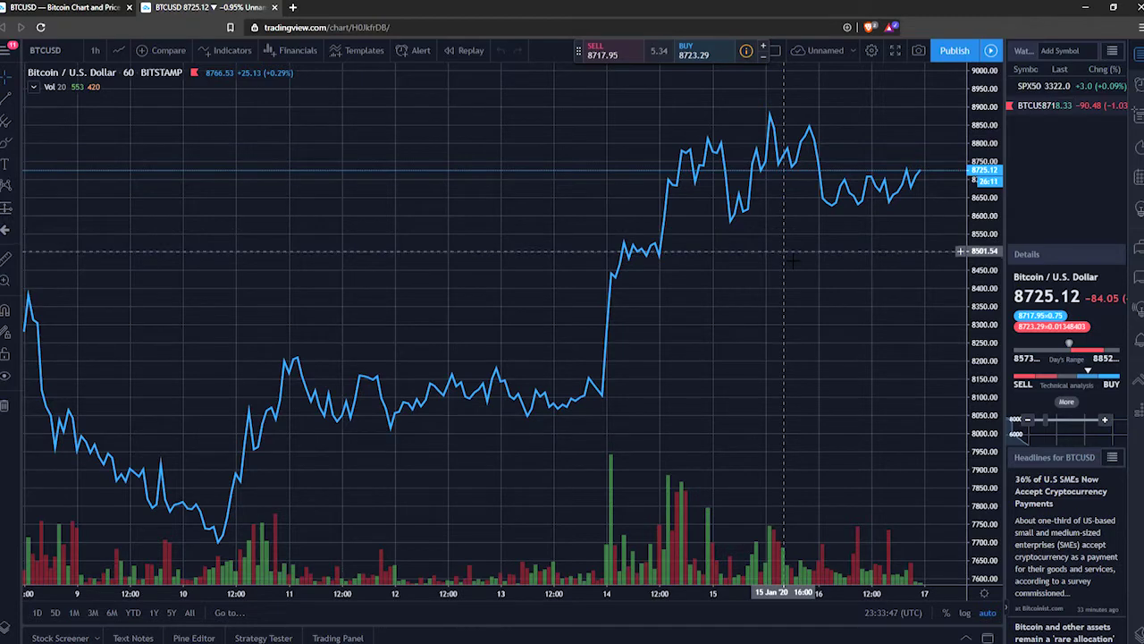
# Add the Bitstamp BTCUSD symbol, Bitcoin / U.S. Dollar, to the watchlist.
pyautogui.click(1060, 51)
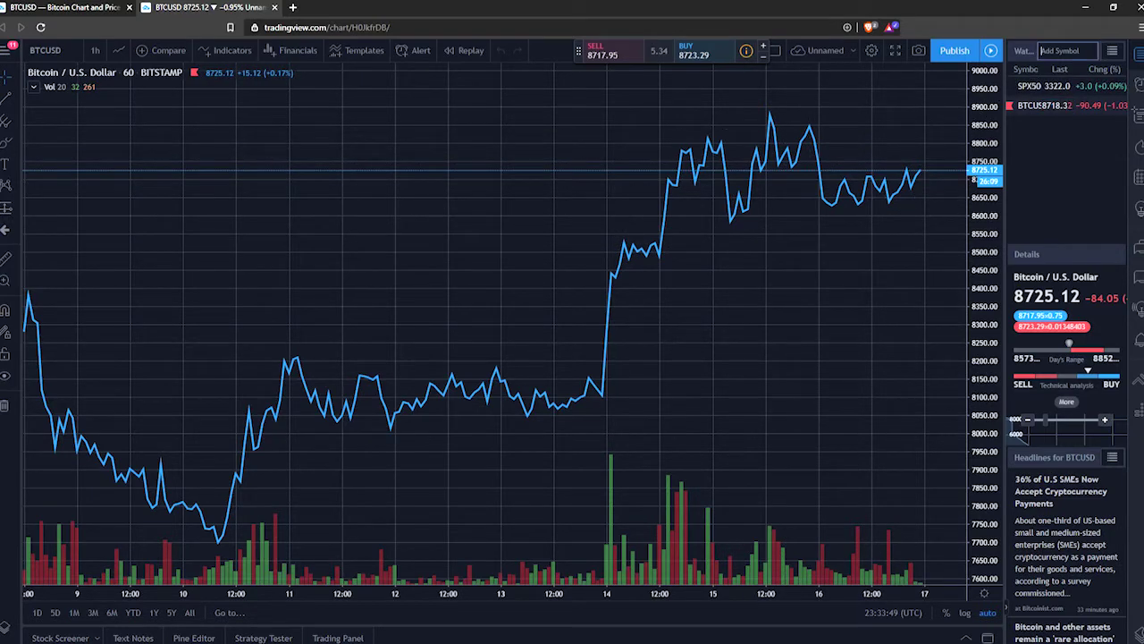
pyautogui.write('\\-')
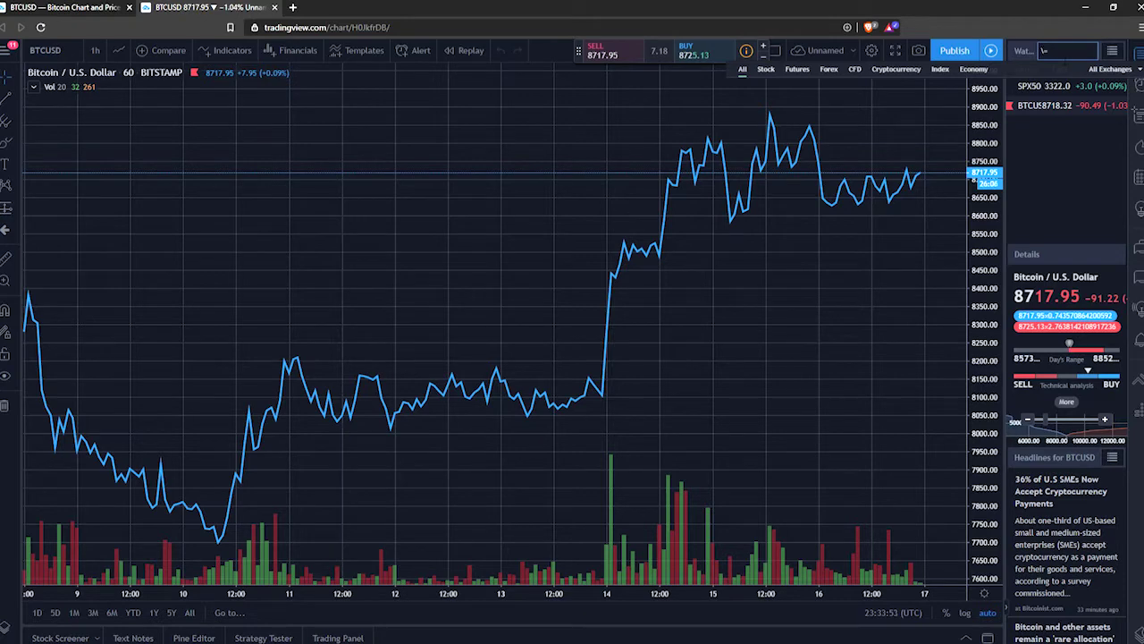
pyautogui.press('BackSpace')
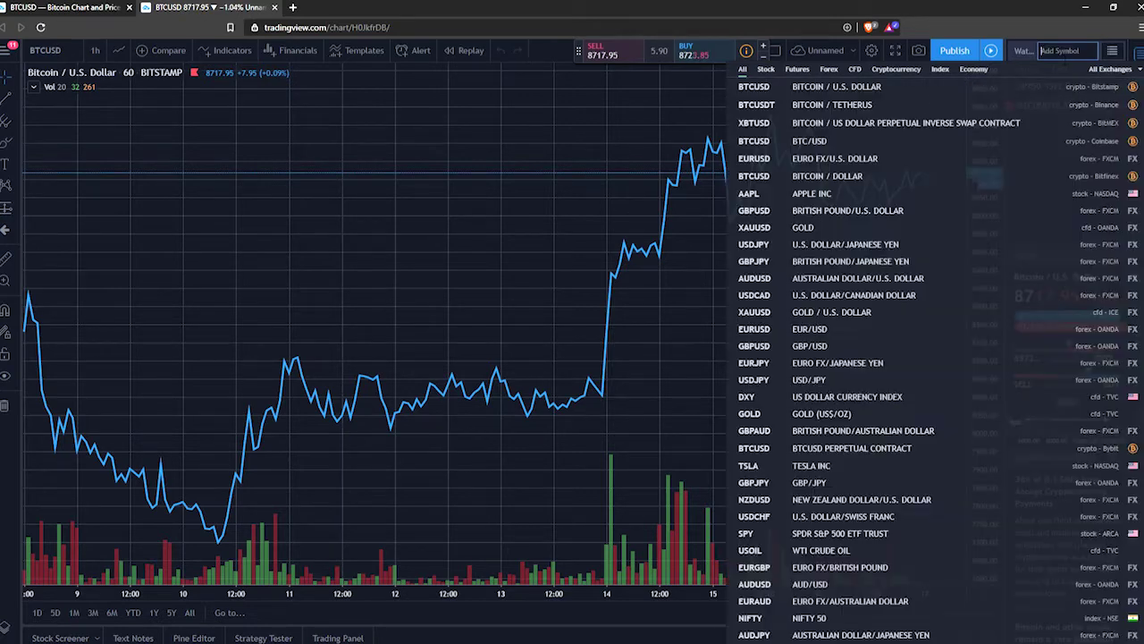
pyautogui.write('BTCUSD')
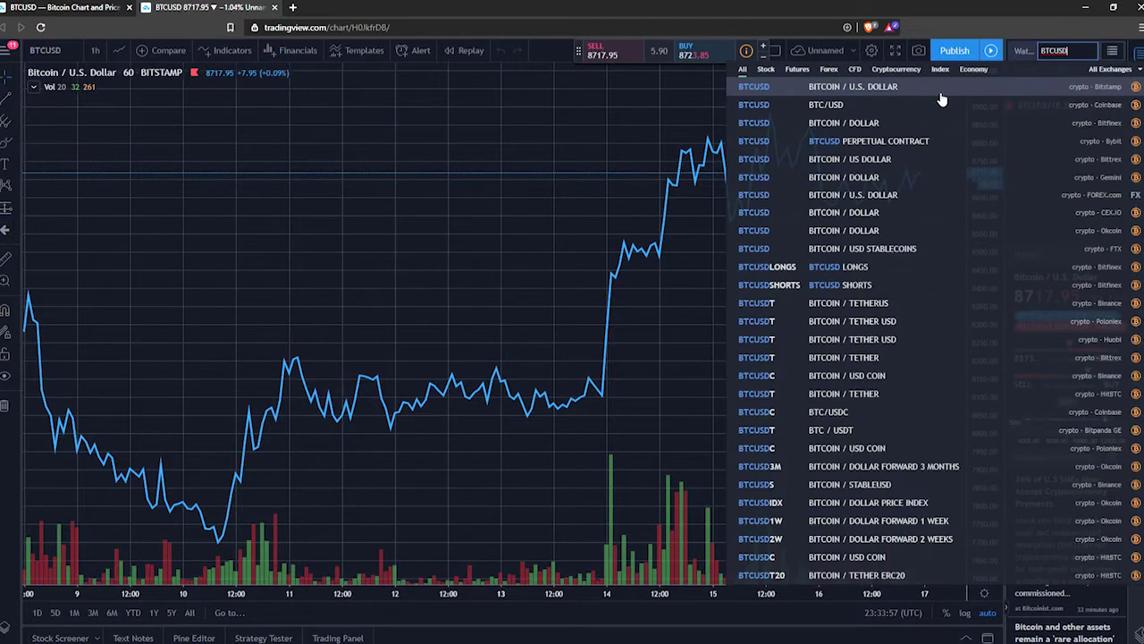
pyautogui.click(1037, 87)
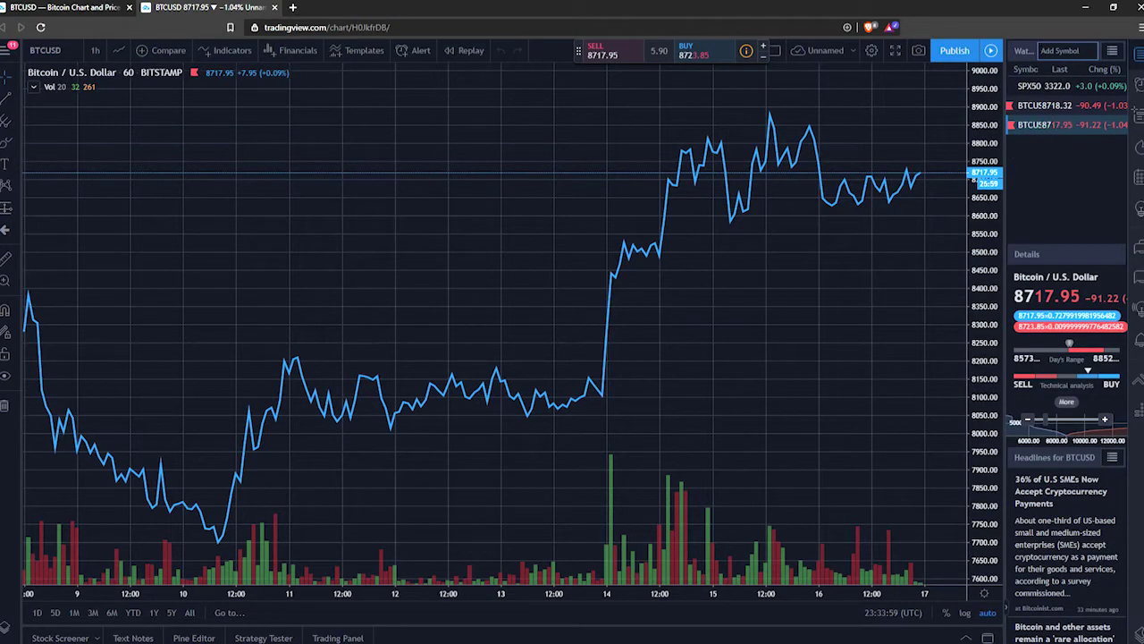
# Add the Coinbase ETHUSD symbol to the watchlist.
pyautogui.click(1064, 50)
pyautogui.write('ETH')
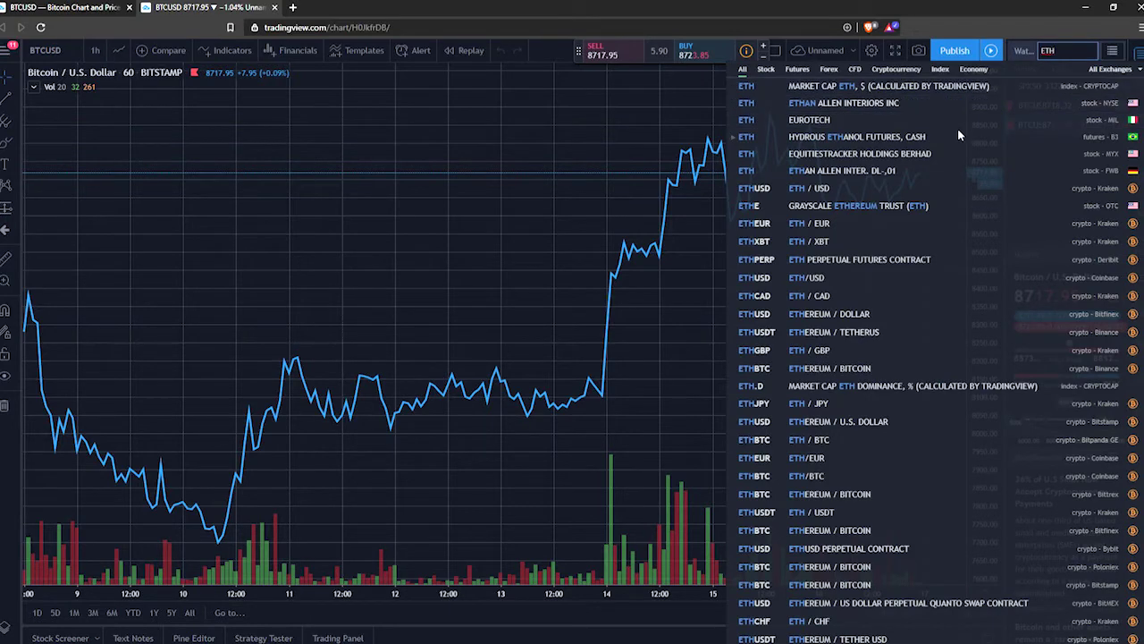
pyautogui.write('USD')
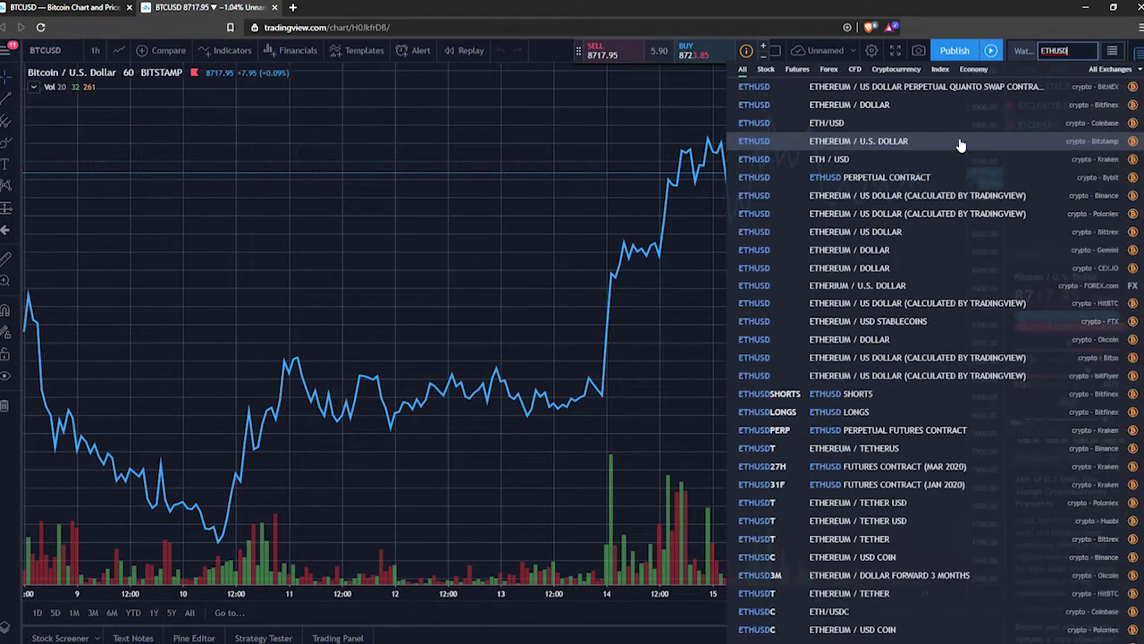
pyautogui.click(912, 123)
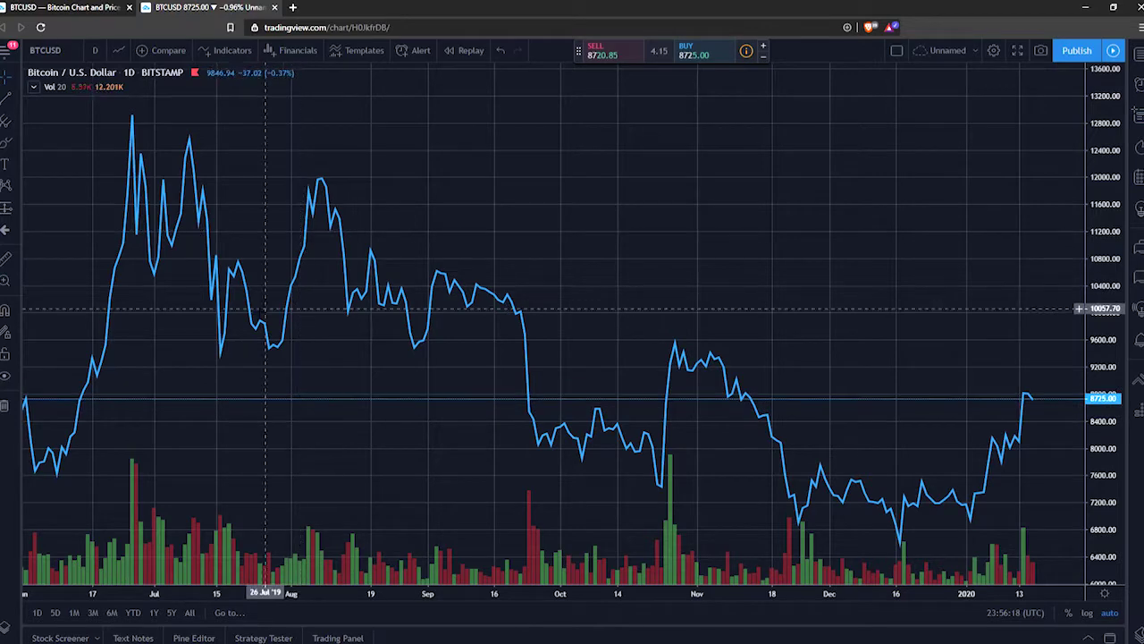
# Change the BTCUSD chart type from line to Candles.
pyautogui.click(118, 52)
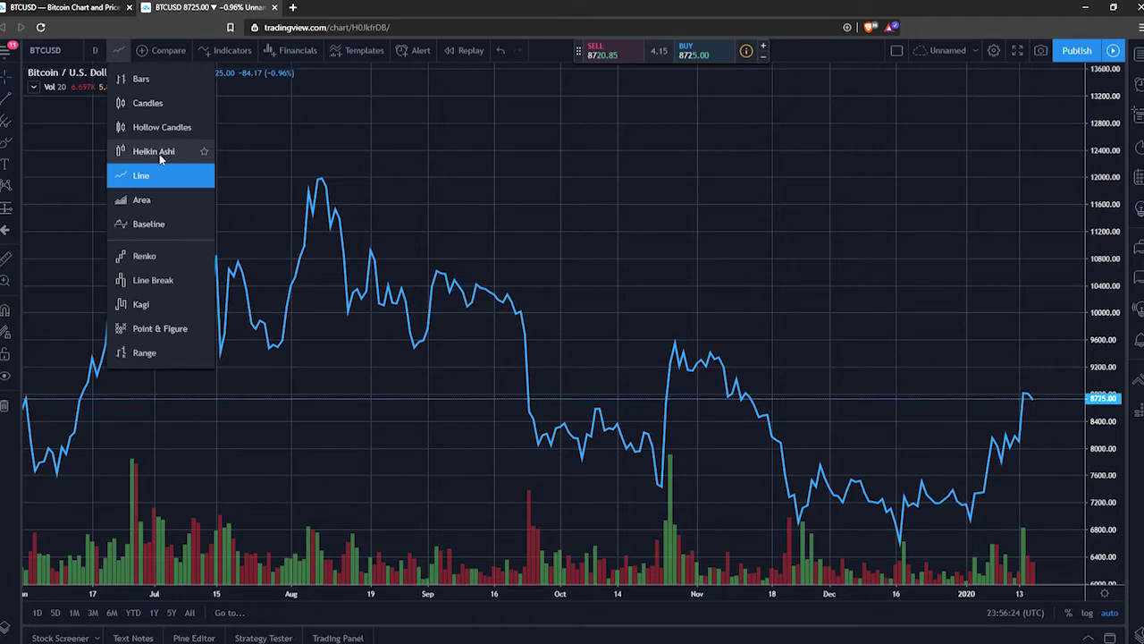
pyautogui.click(143, 105)
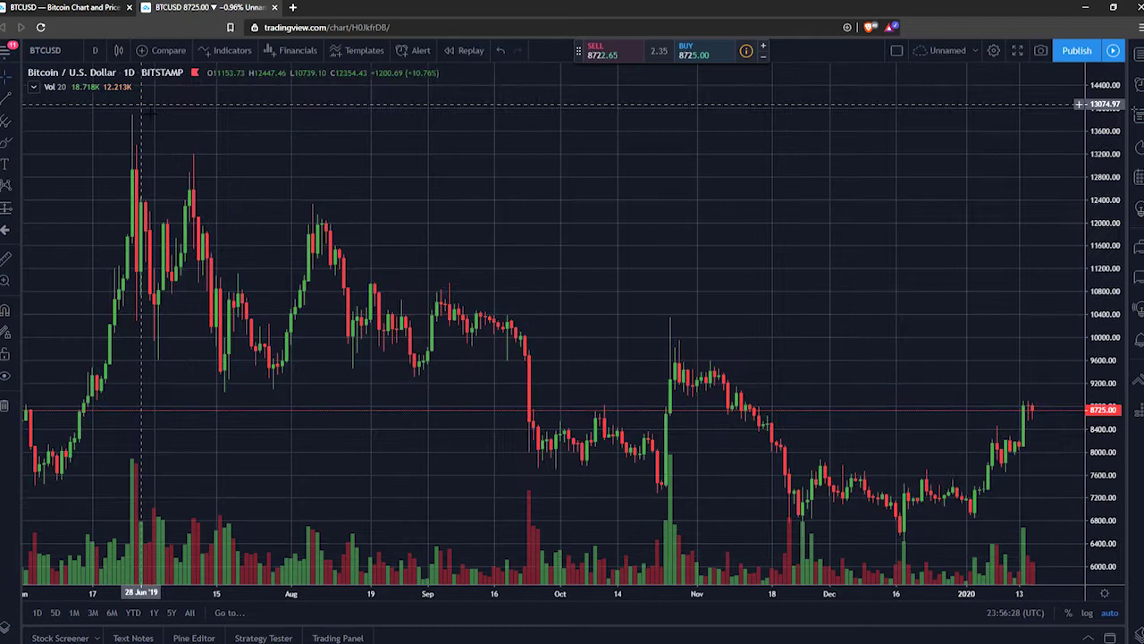
# Examine the candle, border and wick color options in the chart's symbol settings without changing them.
pyautogui.doubleClick(324, 236)
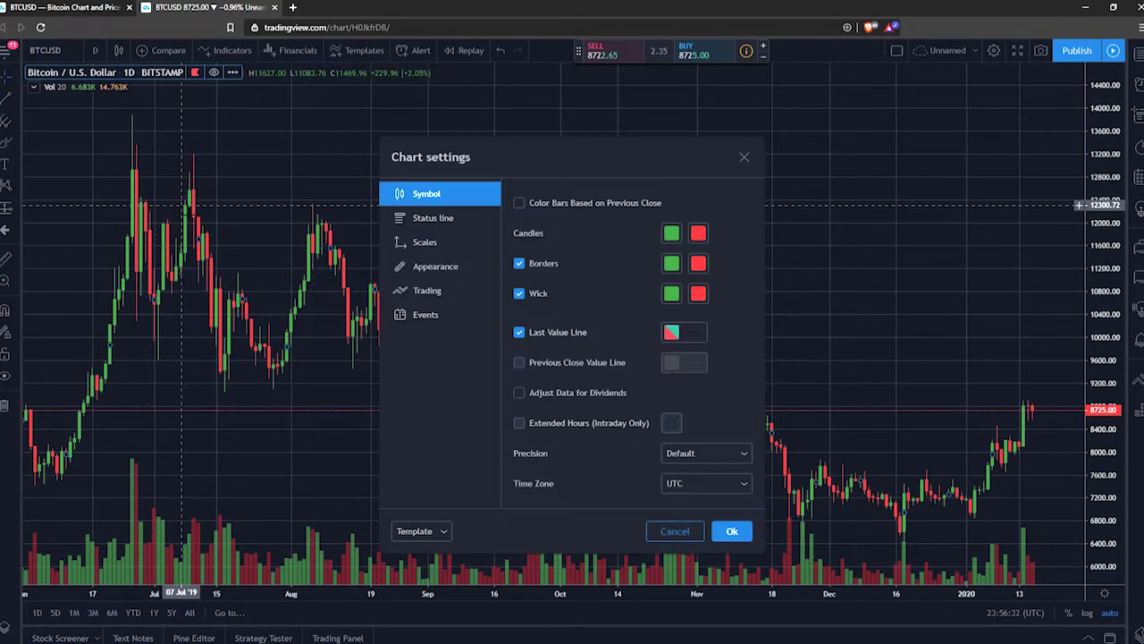
pyautogui.click(669, 531)
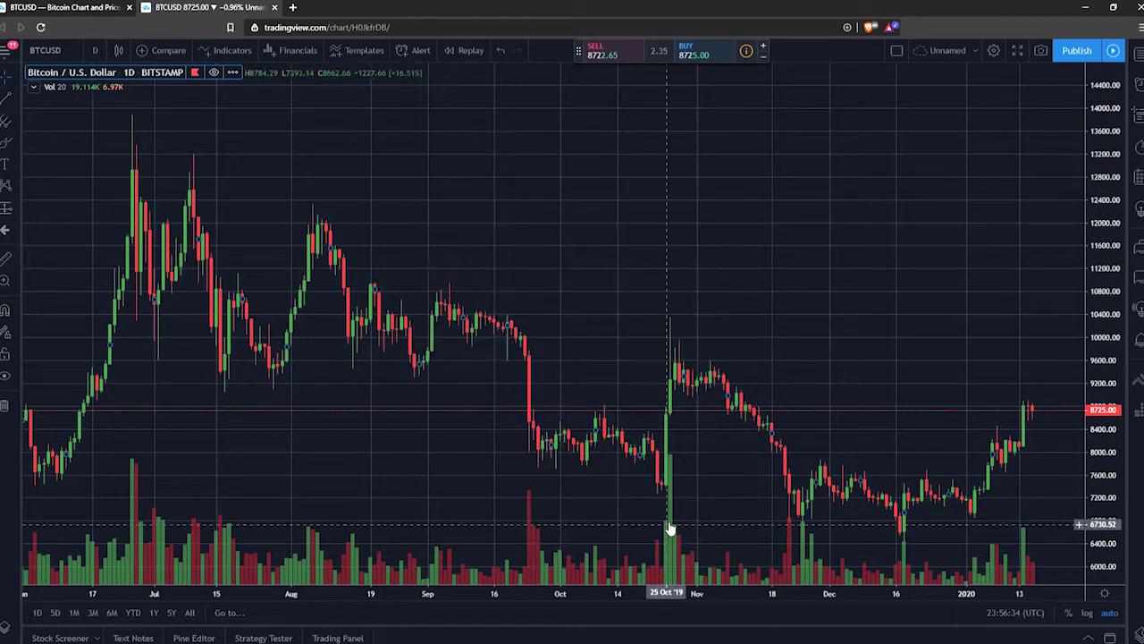
pyautogui.rightClick(462, 201)
pyautogui.click(505, 481)
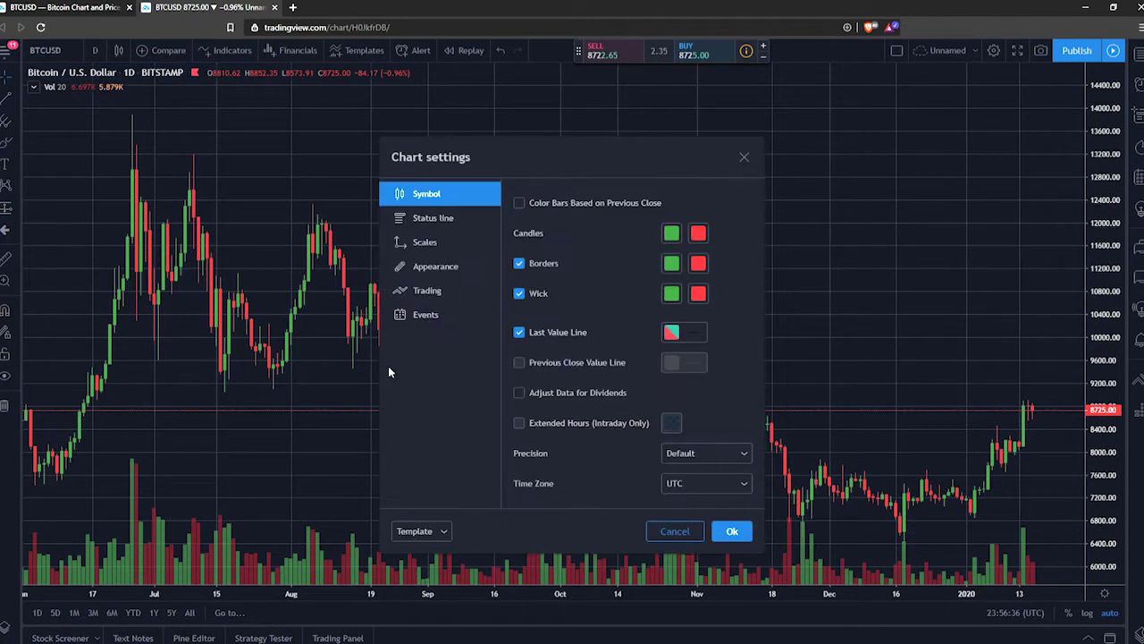
pyautogui.click(673, 531)
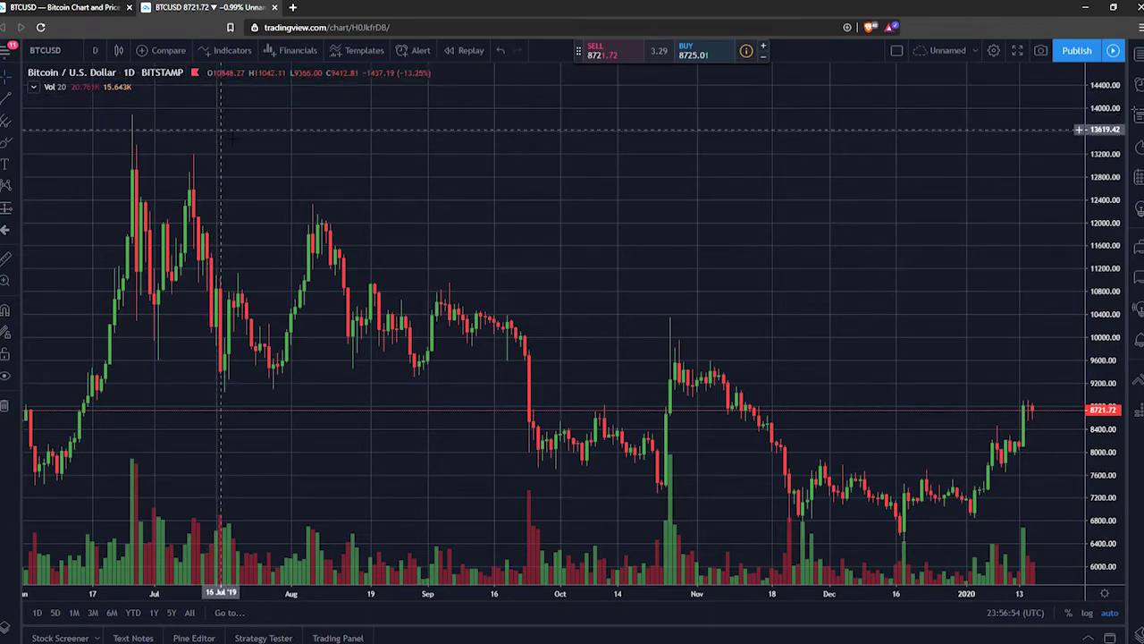
# Mark the 15-minute, 1-hour, 2-hour, 4-hour, 1-day and 1-week intervals as favorites.
pyautogui.click(95, 52)
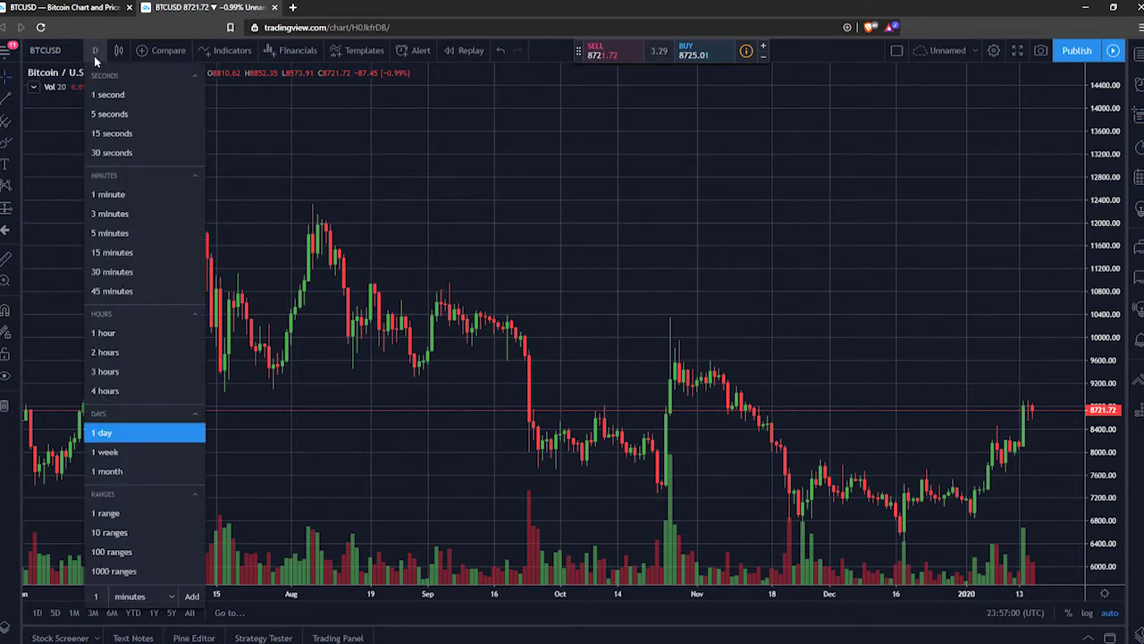
pyautogui.click(194, 255)
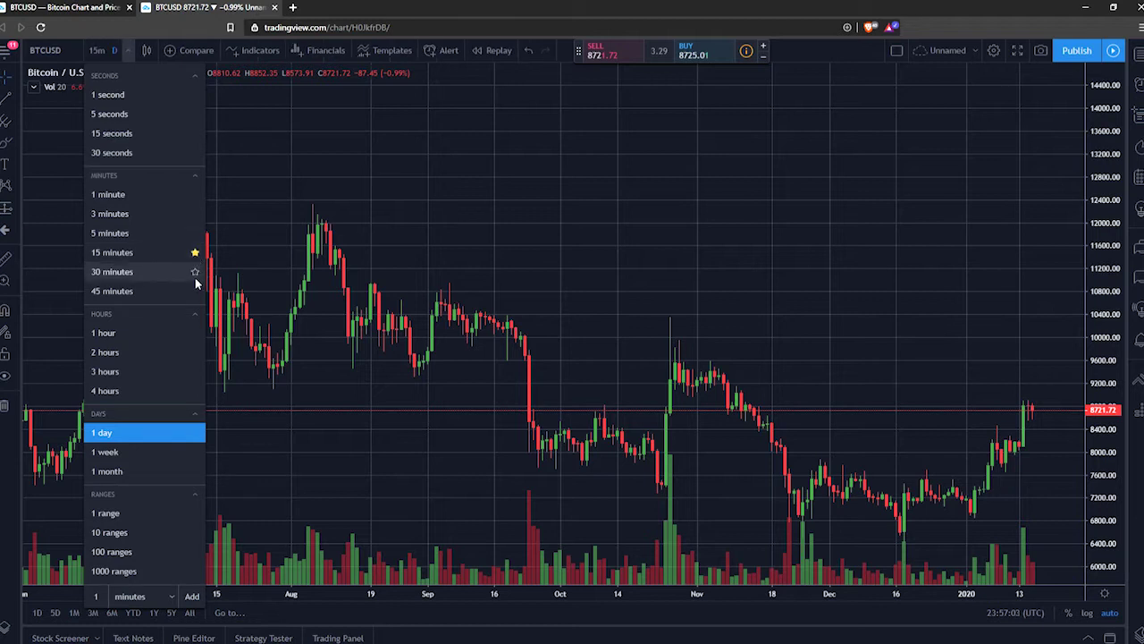
pyautogui.click(195, 334)
pyautogui.click(195, 352)
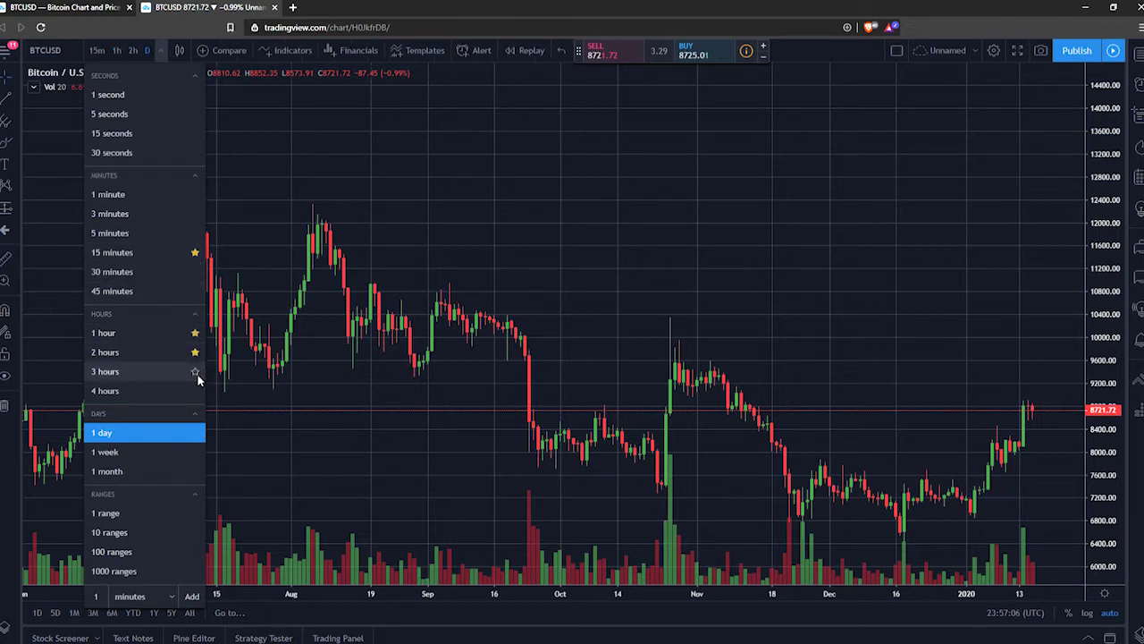
pyautogui.click(196, 392)
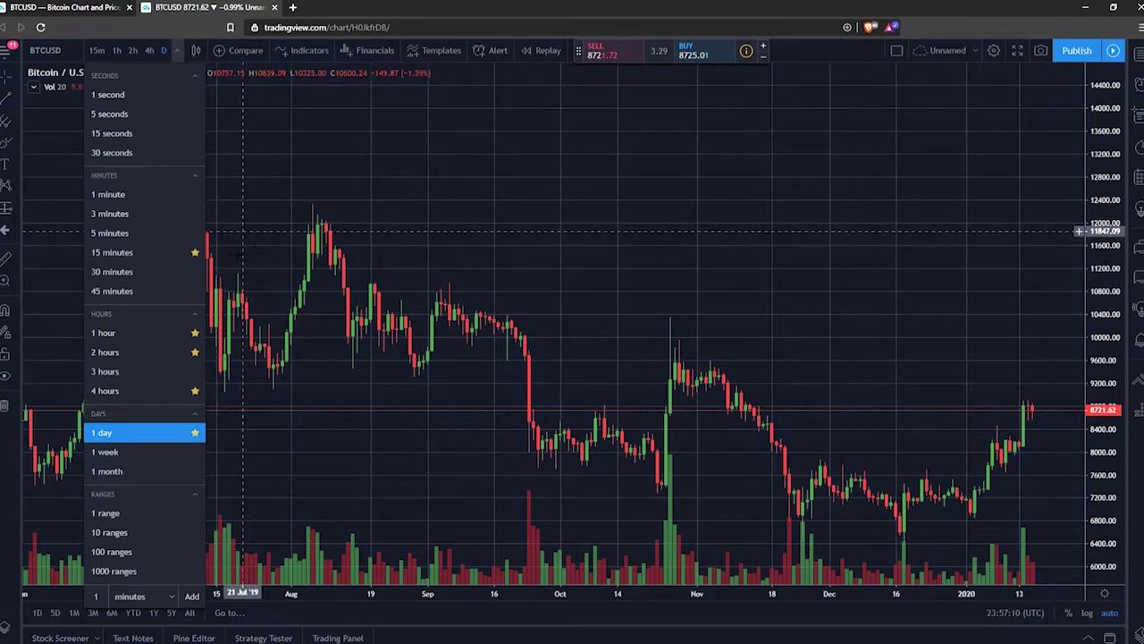
pyautogui.click(195, 453)
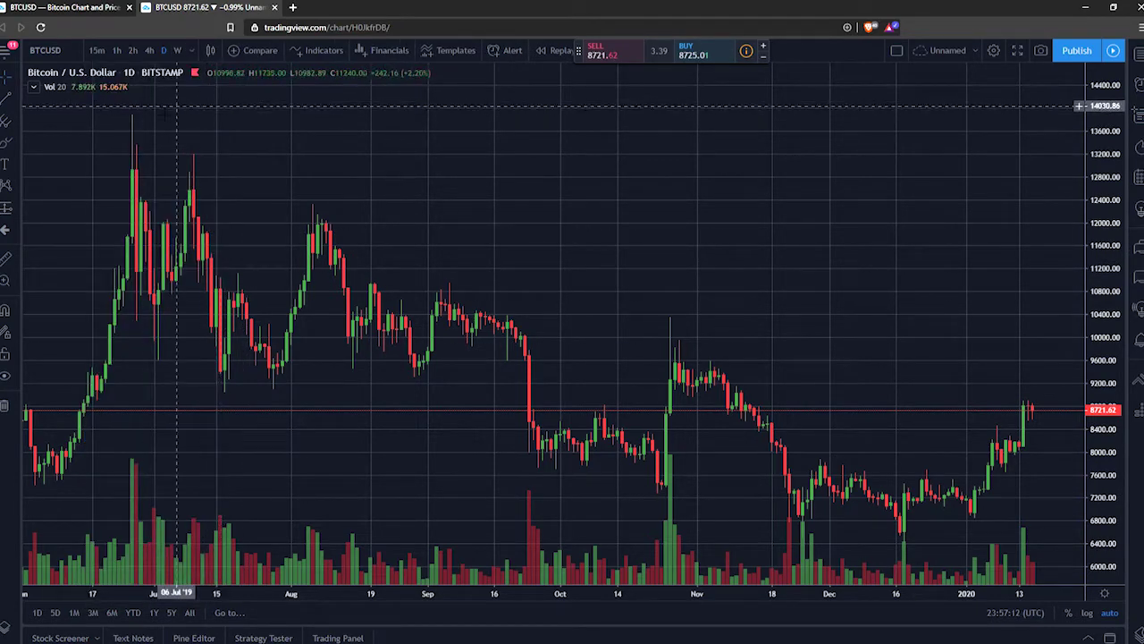
# View the chart at the 4-hour, 2-hour and 15-minute intervals, and return it to the daily interval.
pyautogui.click(151, 53)
pyautogui.click(133, 52)
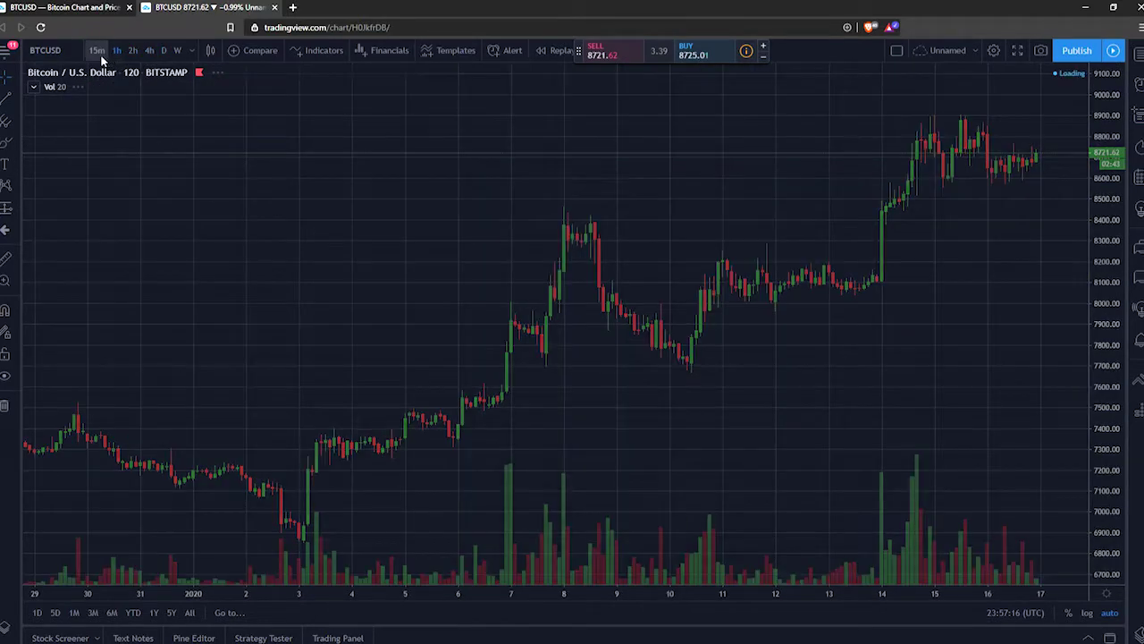
pyautogui.click(97, 51)
pyautogui.click(161, 52)
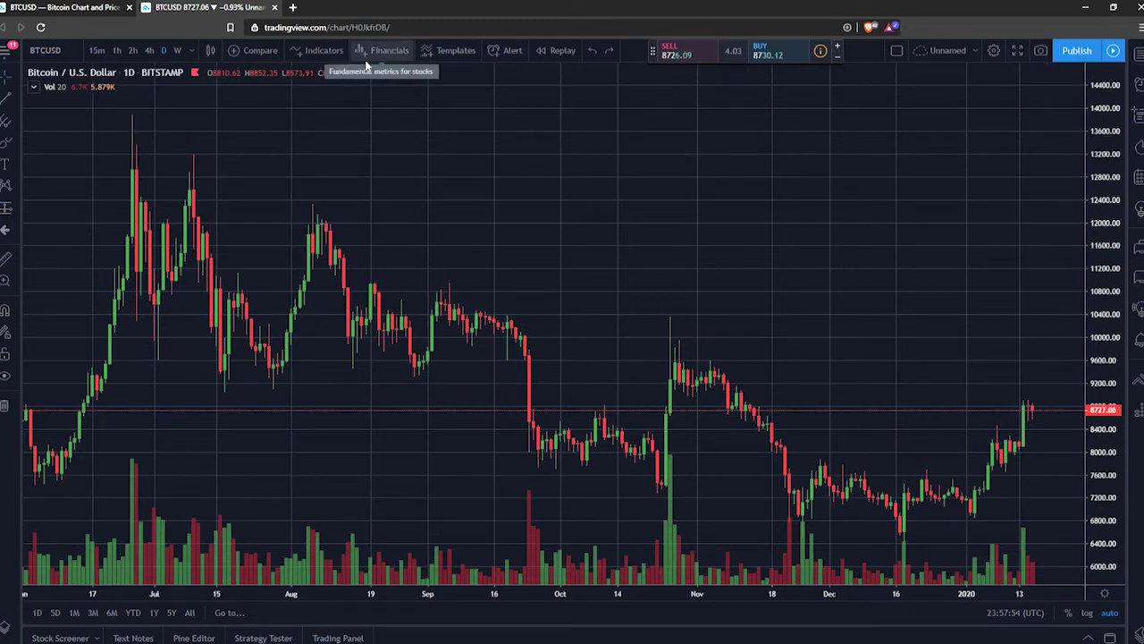
# Draw a trend line from about 13,640 on 24 Jun '19 to about 9,305 on 16 Jan '20, and undo it.
pyautogui.click(5, 81)
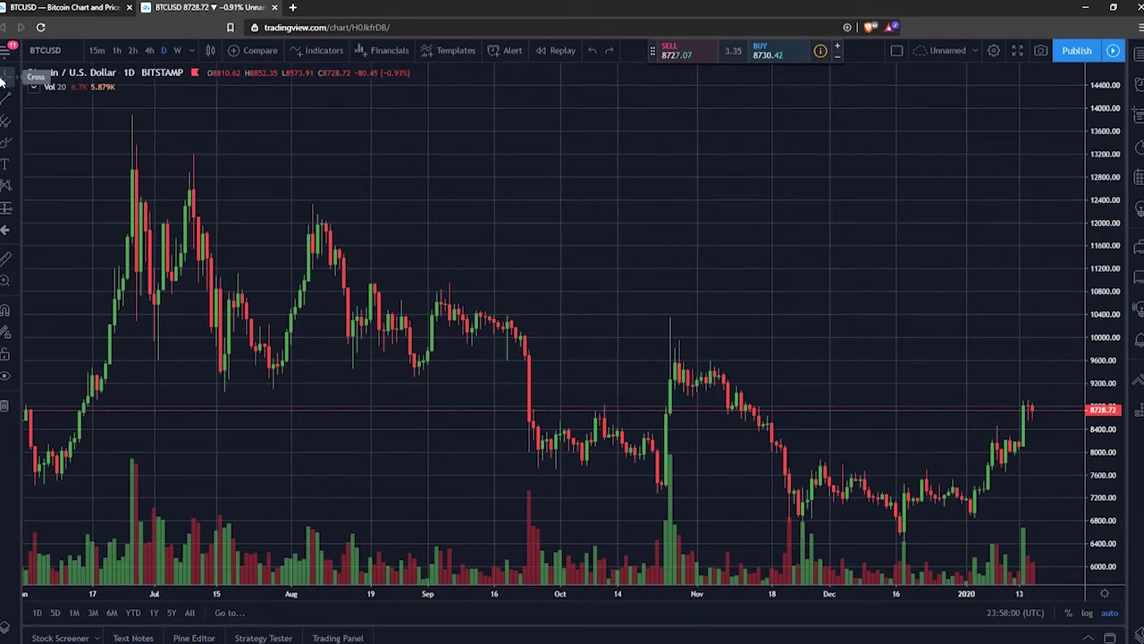
pyautogui.click(4, 96)
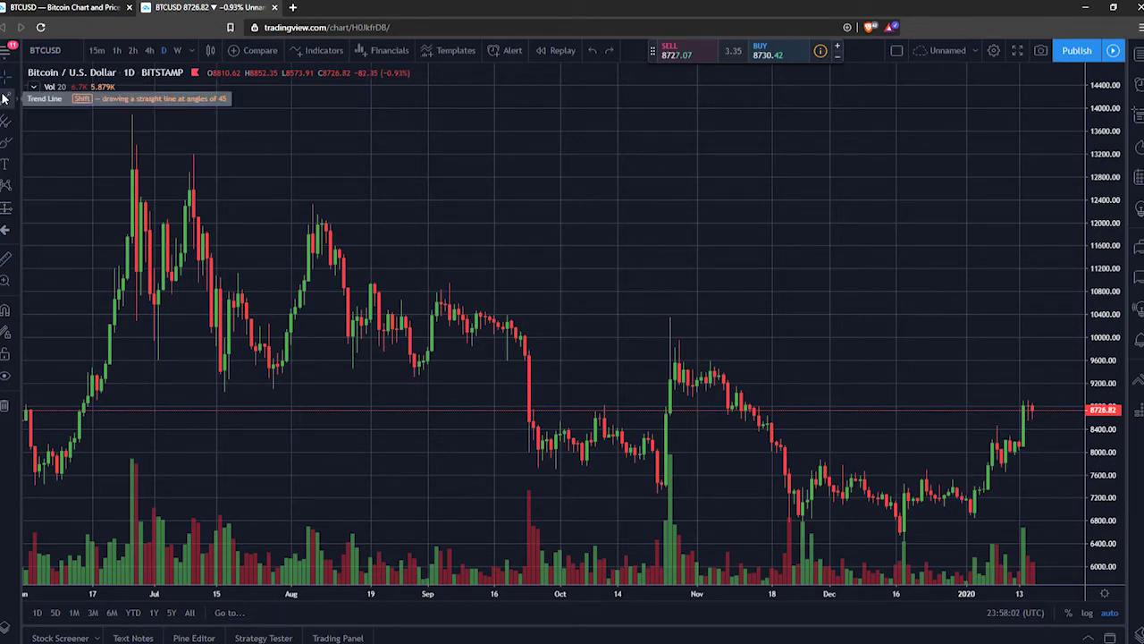
pyautogui.click(122, 130)
pyautogui.click(1032, 376)
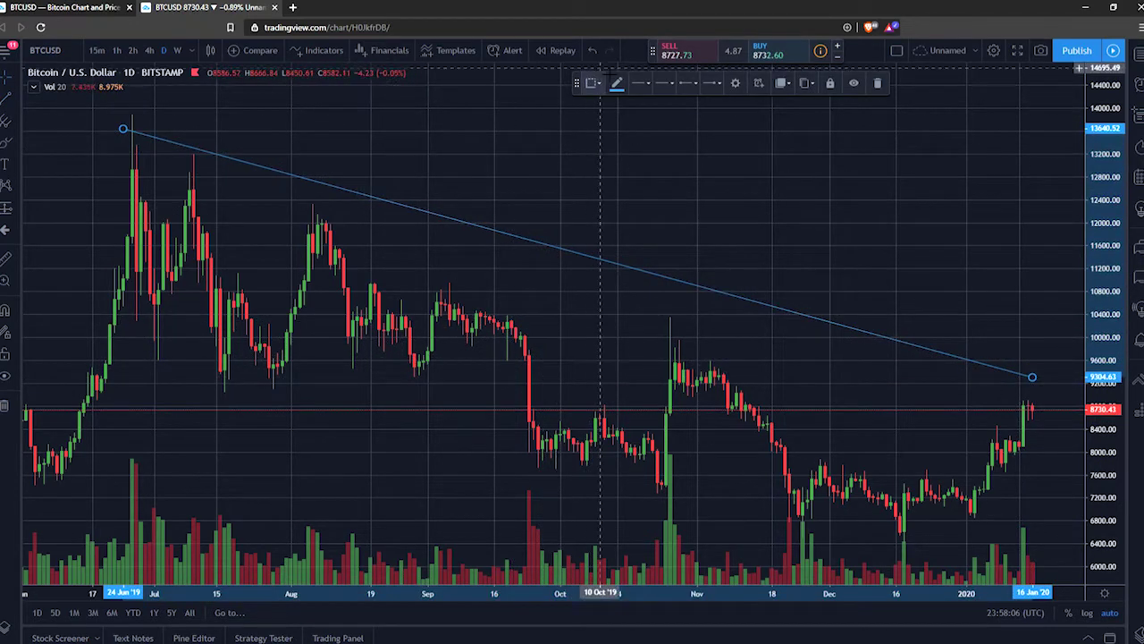
pyautogui.click(592, 51)
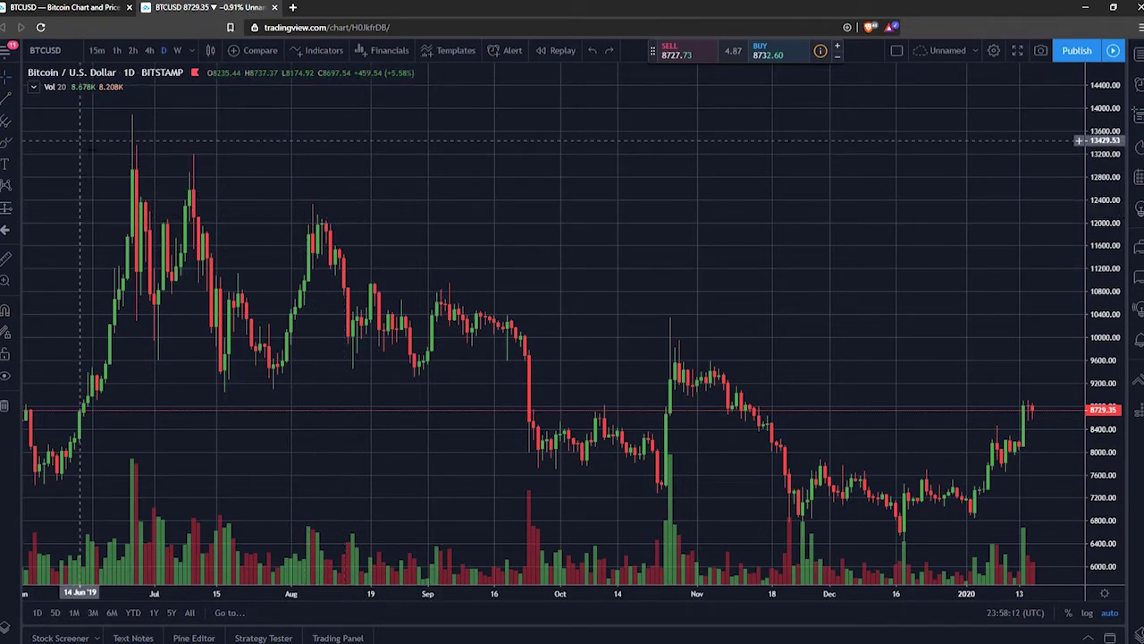
# Hide the drawings panel of the chart.
pyautogui.click(5, 56)
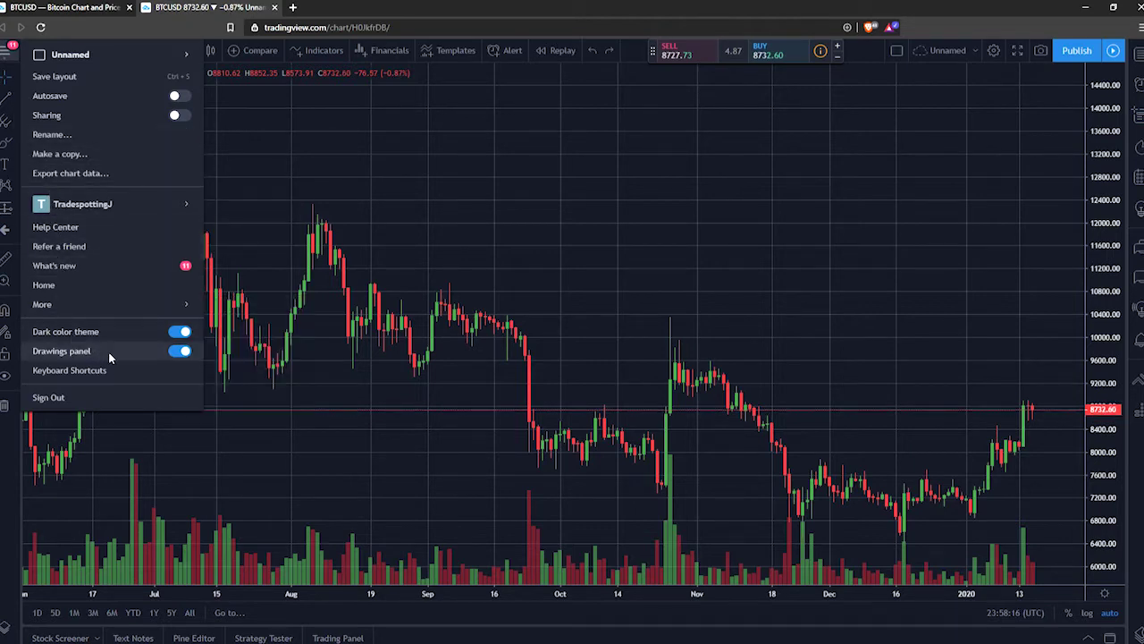
pyautogui.click(181, 351)
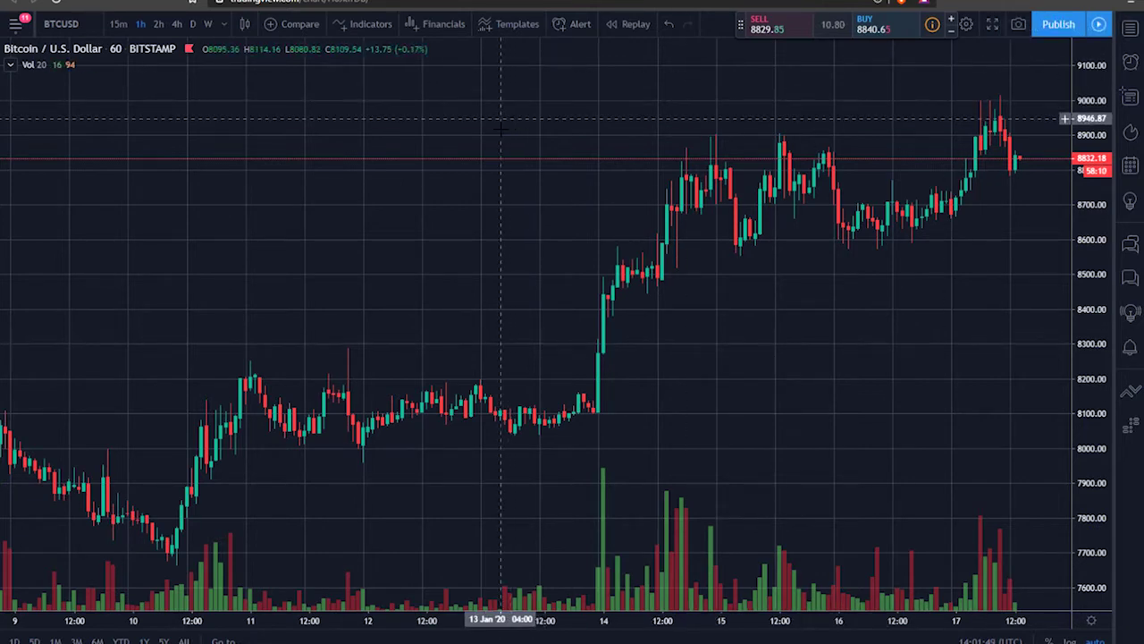
# Look through the built-in indicators, the Public Library, My Scripts and the Volume Profile section of the indicator library.
pyautogui.click(357, 28)
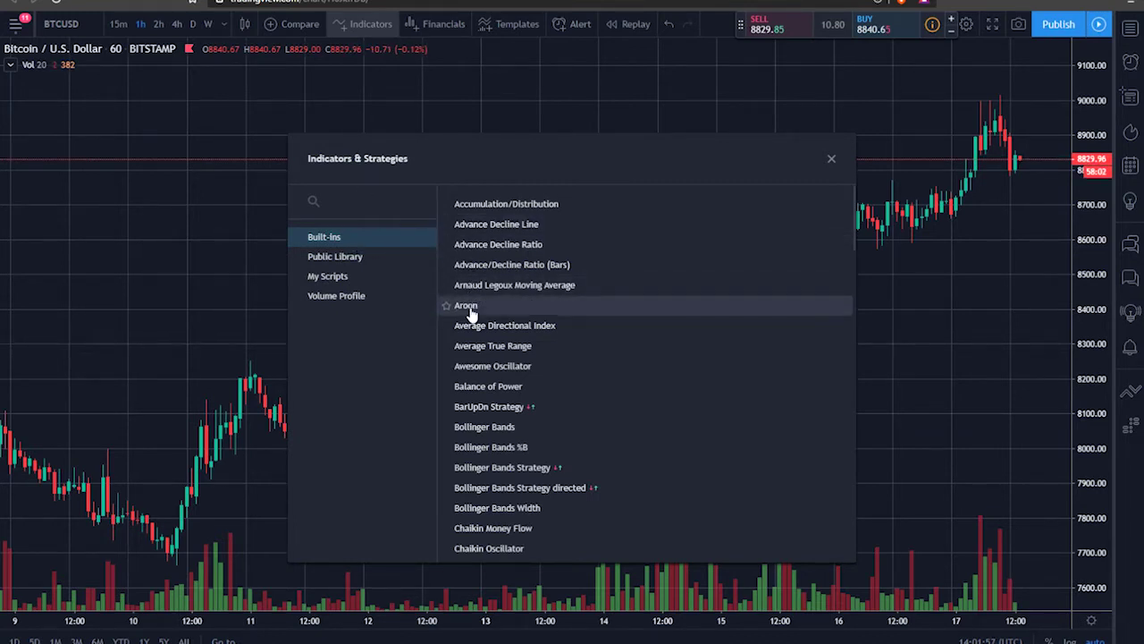
pyautogui.click(400, 258)
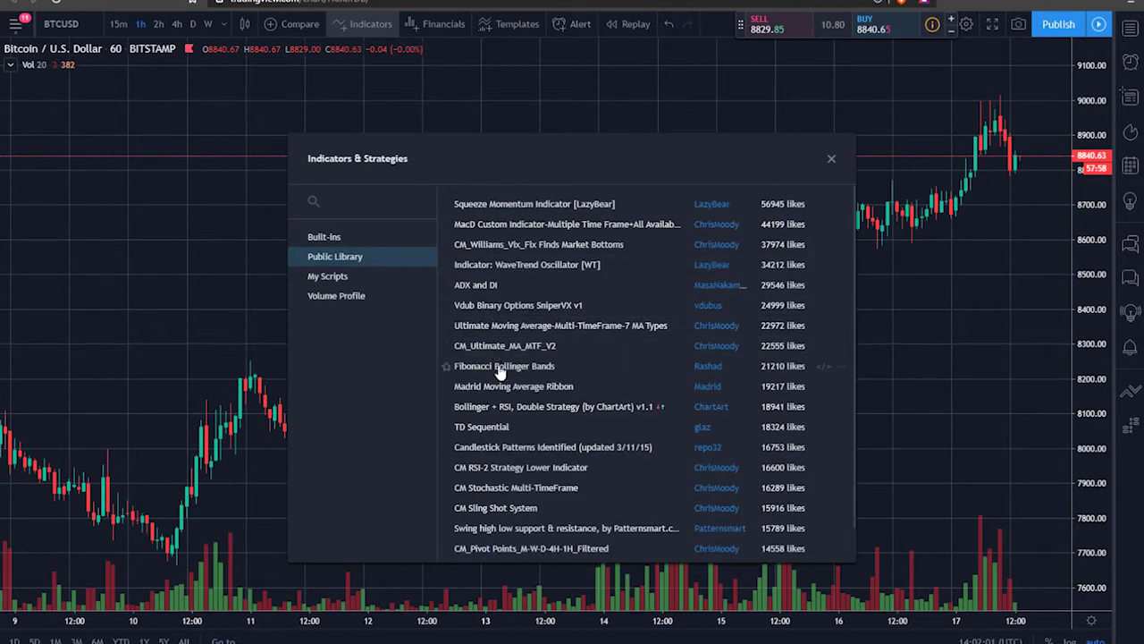
pyautogui.click(345, 278)
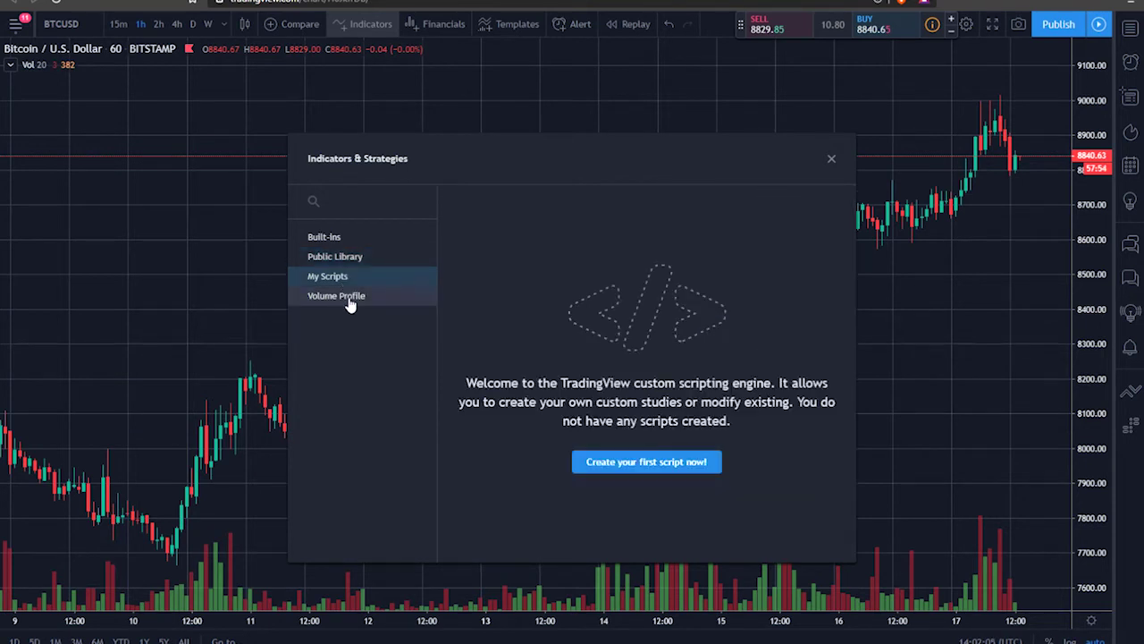
pyautogui.click(349, 298)
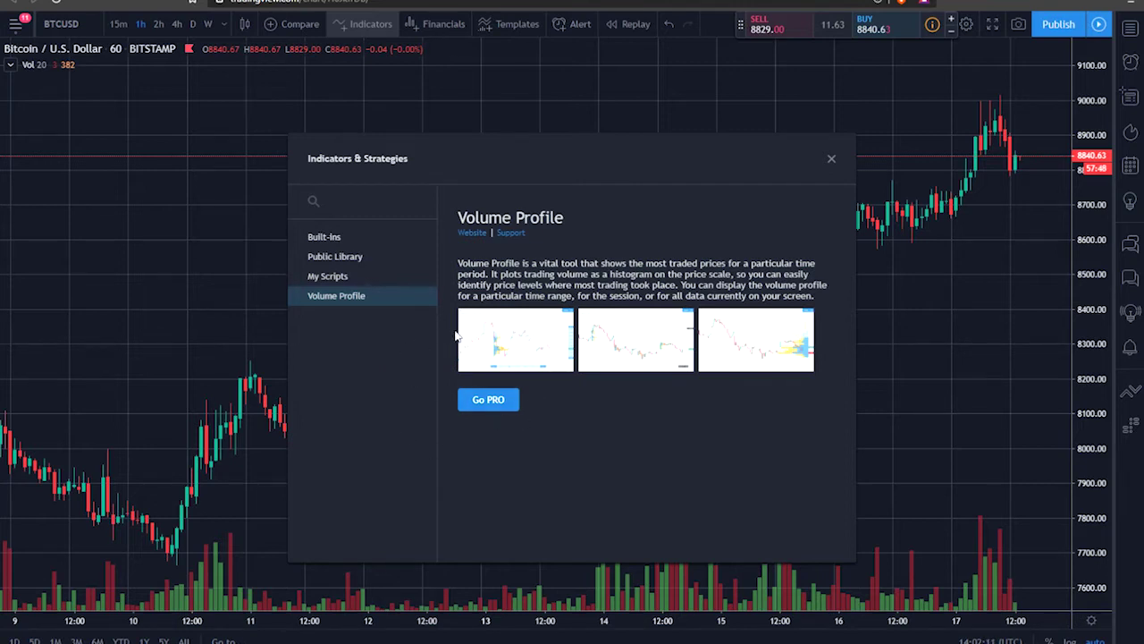
# Find the built-in Relative Strength Index by searching for RSI, and add it to the Bitcoin chart.
pyautogui.click(321, 248)
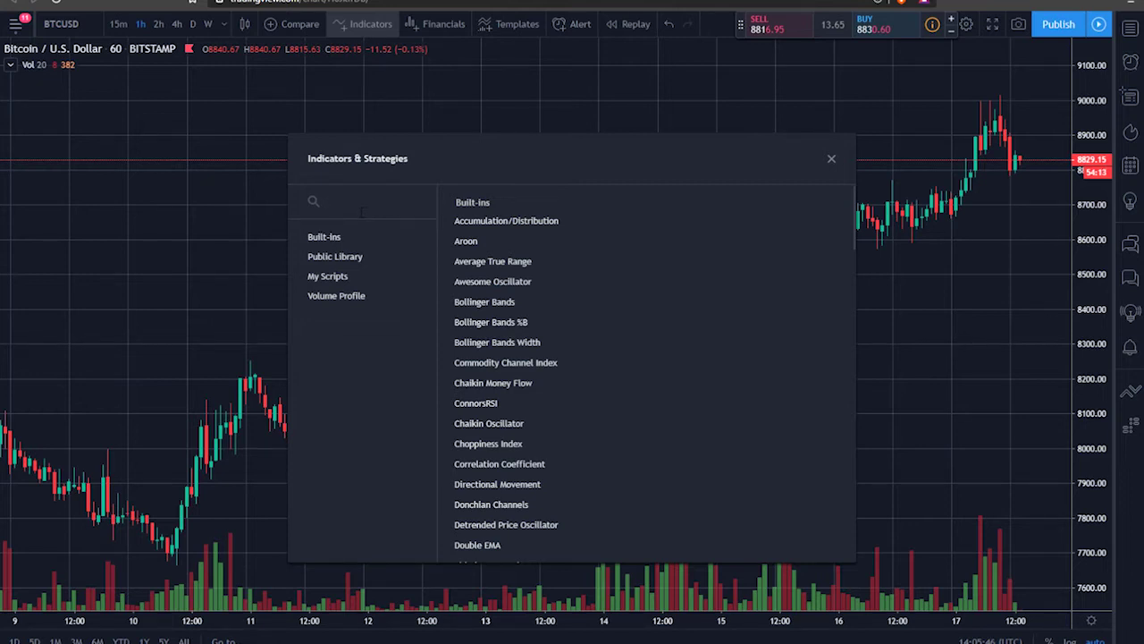
pyautogui.write('SI')
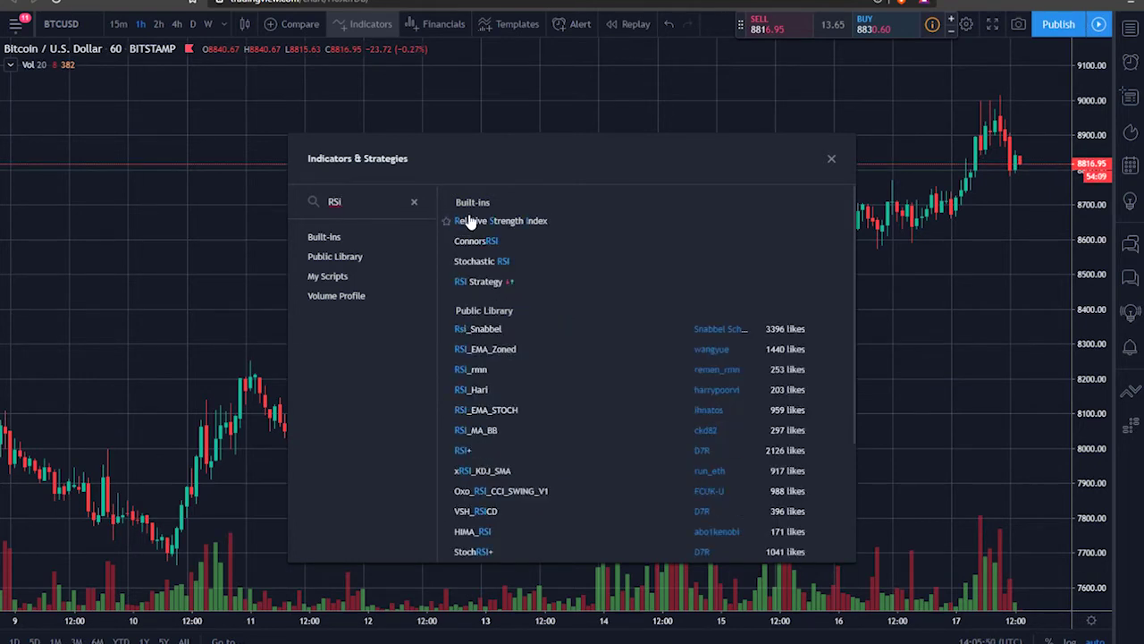
pyautogui.click(460, 220)
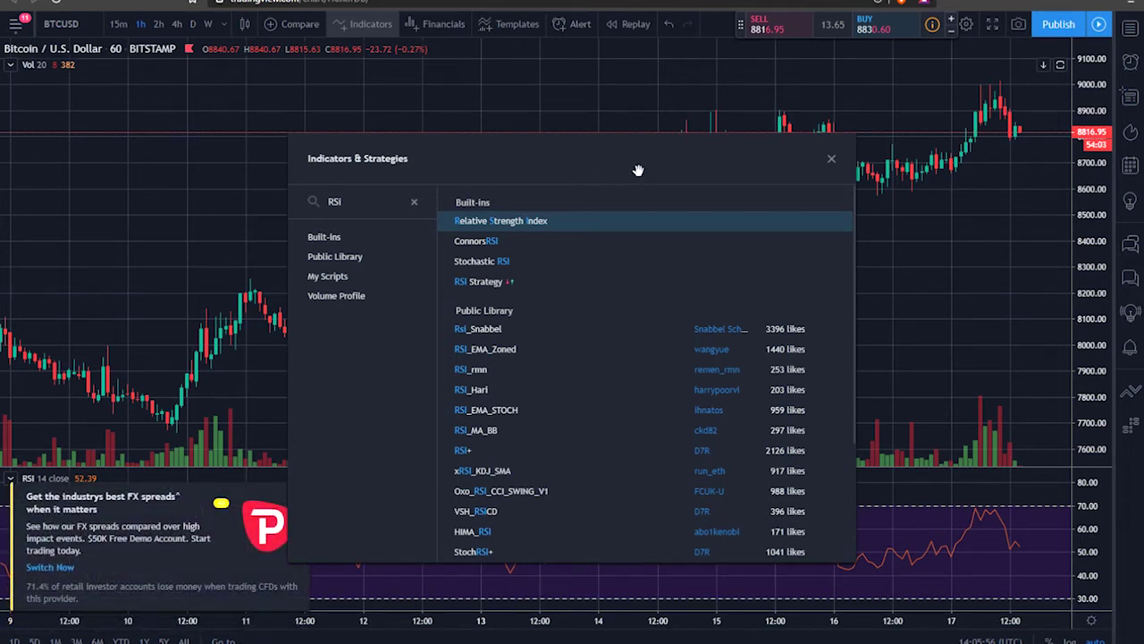
pyautogui.click(890, 246)
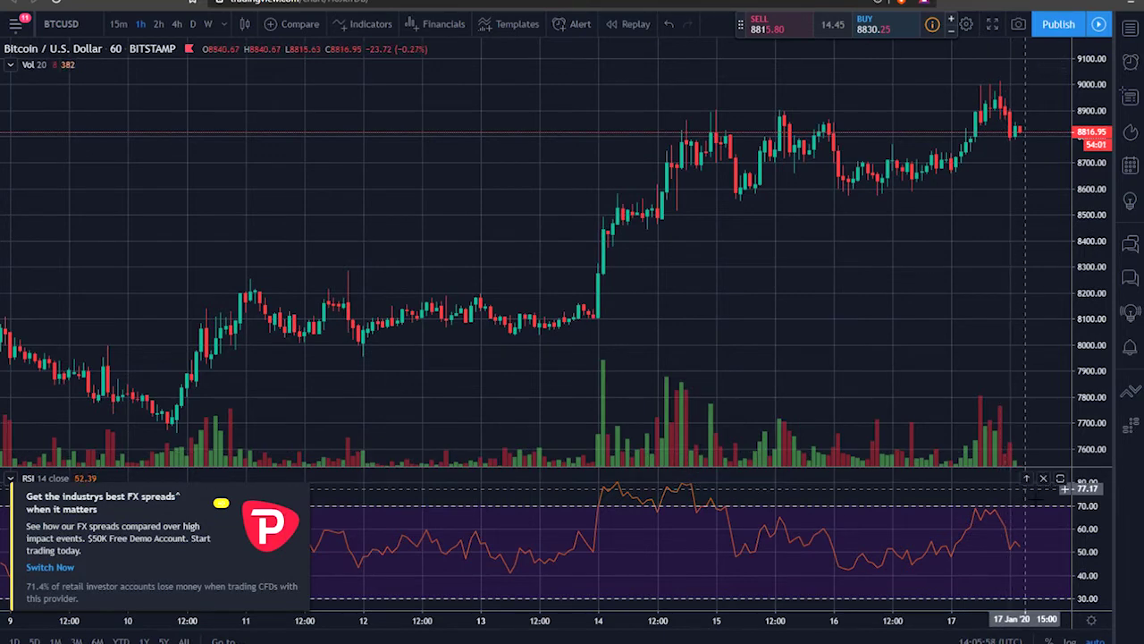
# Move the RSI pane above the price chart and back below it, and maximize and restore the pane.
pyautogui.click(1028, 480)
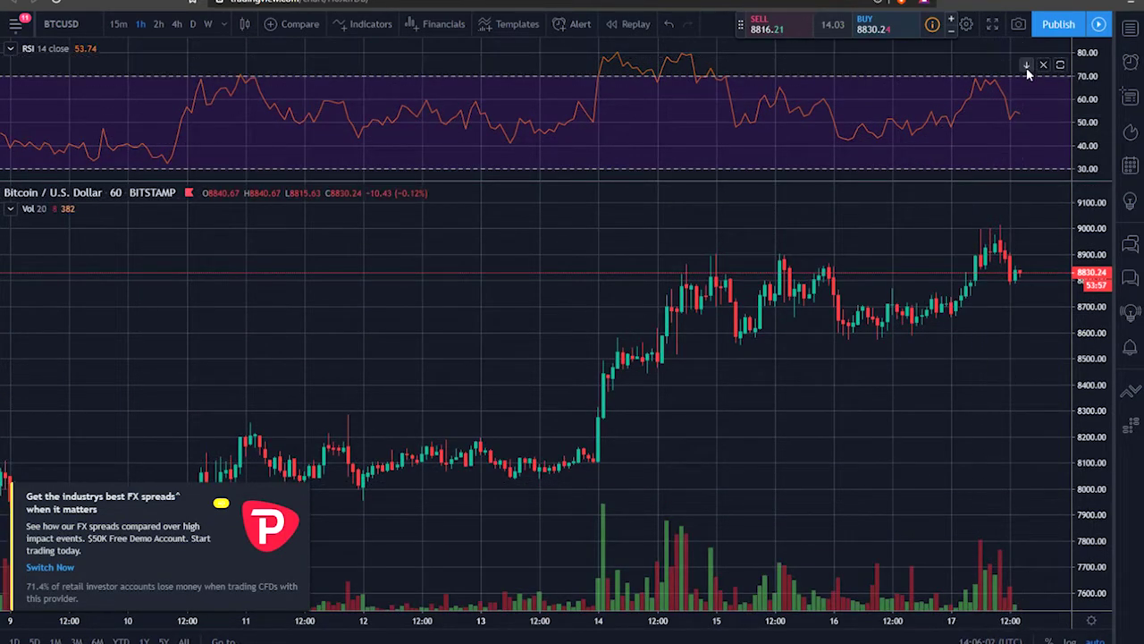
pyautogui.click(1028, 50)
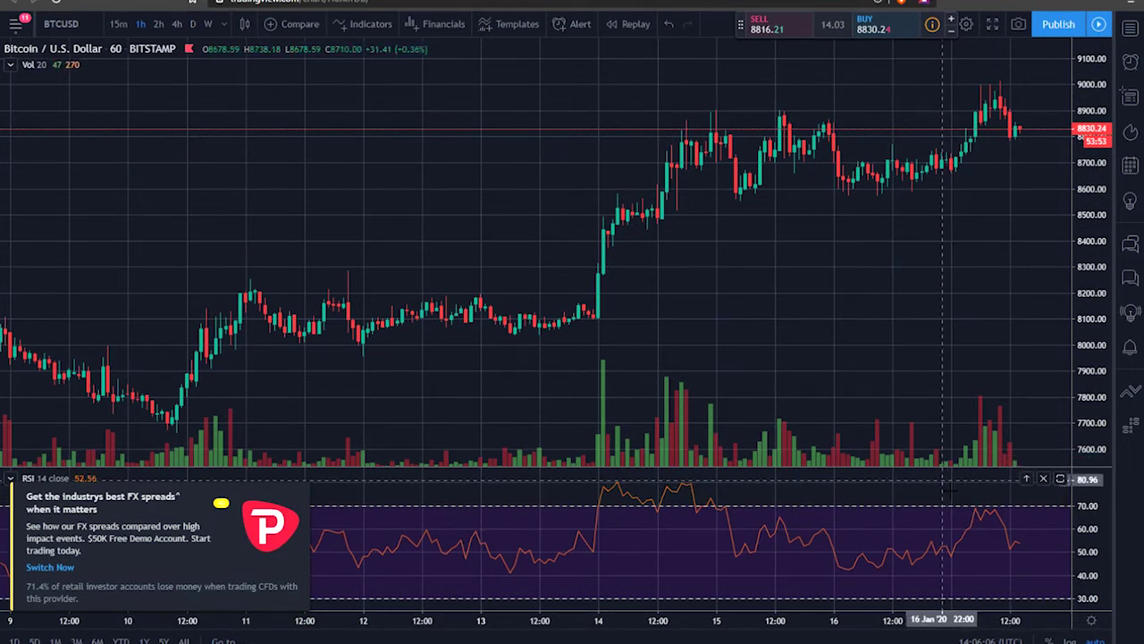
pyautogui.doubleClick(420, 536)
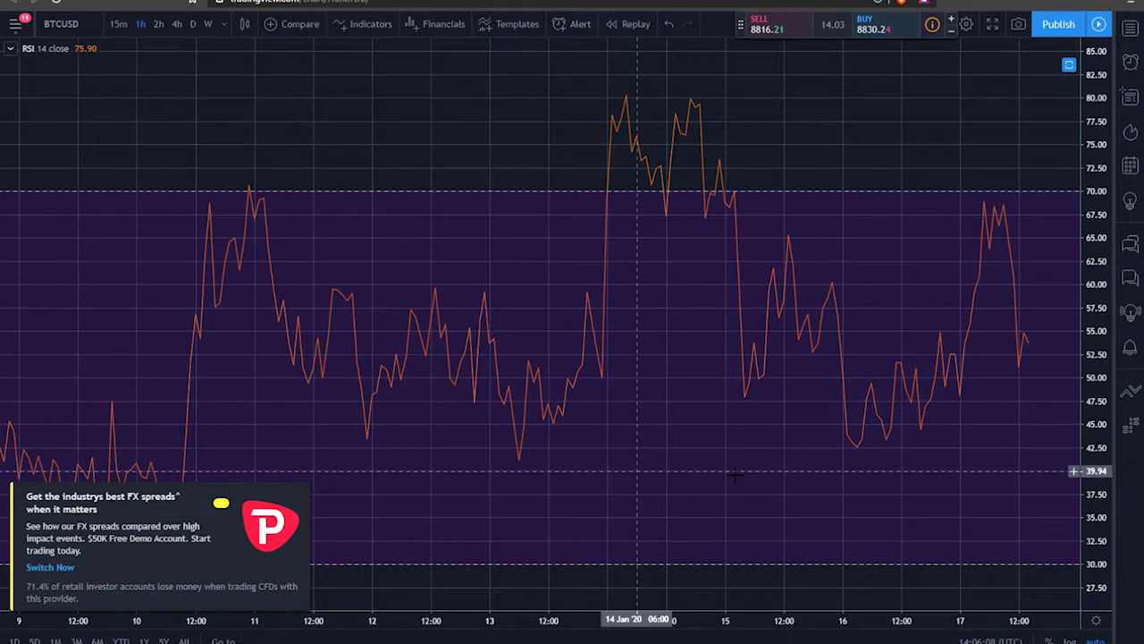
pyautogui.doubleClick(883, 101)
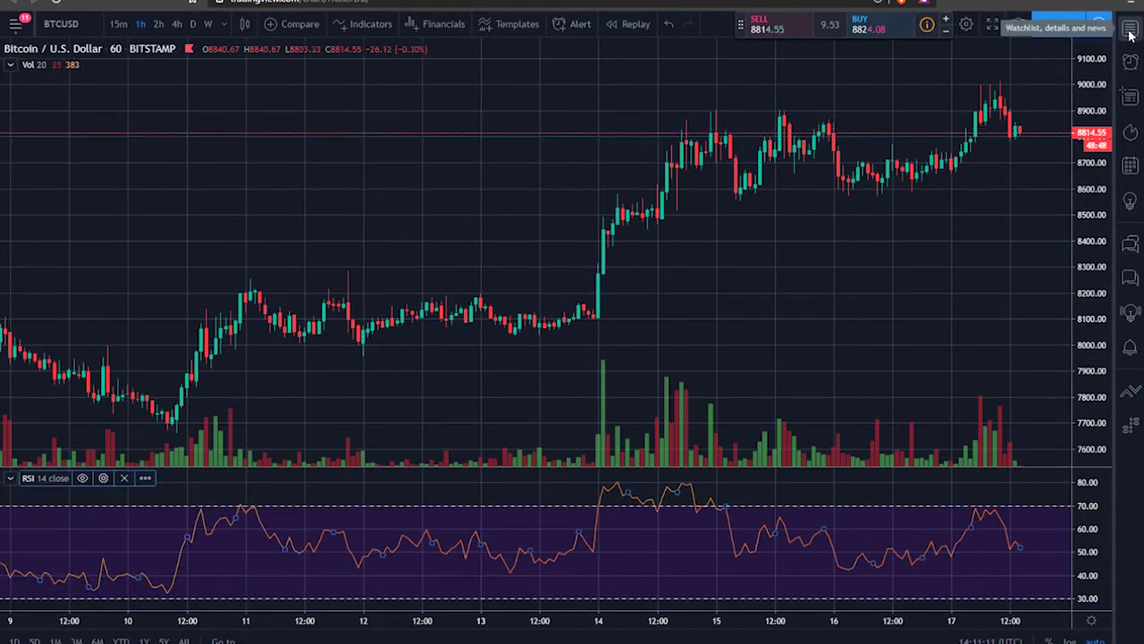
# Find the built-in Stochastic indicator by searching for "sto", and add it to the chart.
pyautogui.click(357, 28)
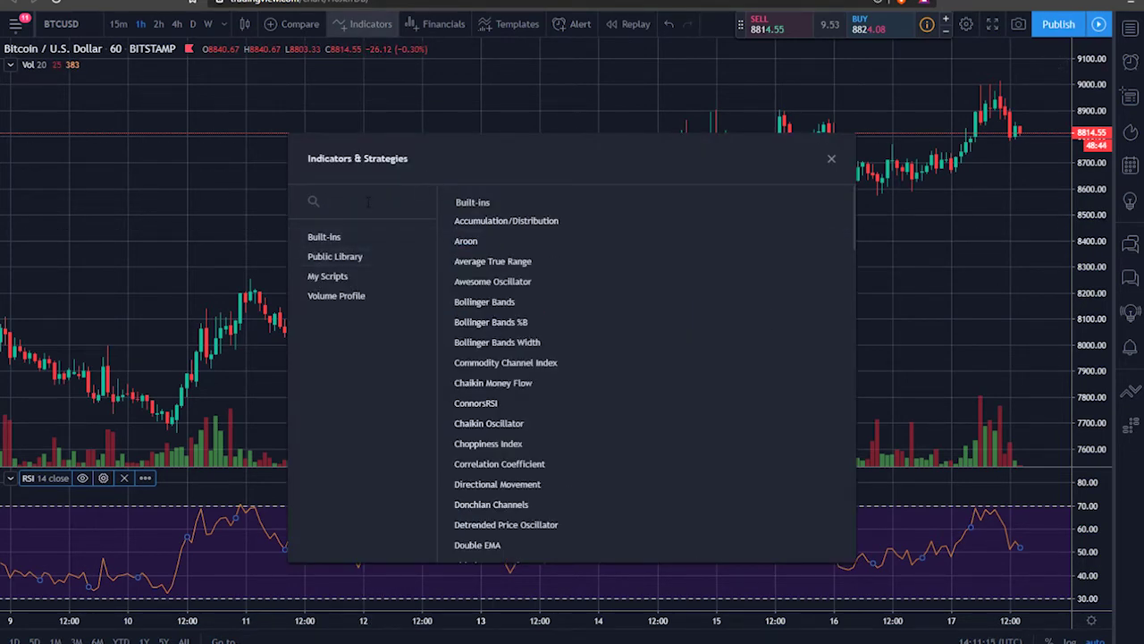
pyautogui.write('sto')
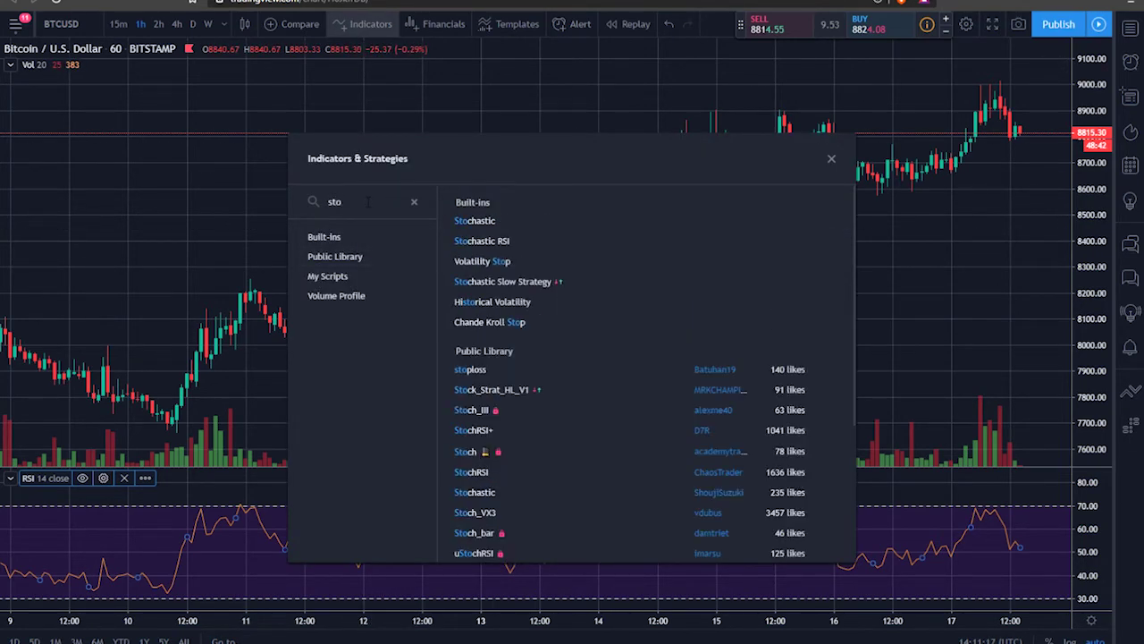
pyautogui.click(477, 222)
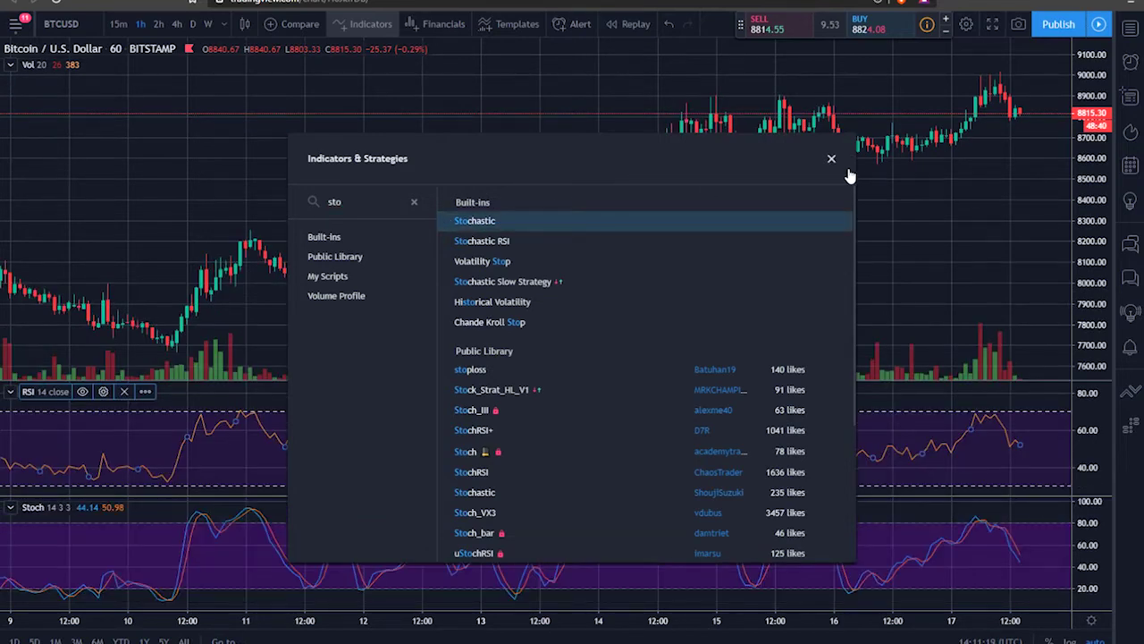
pyautogui.press('Escape')
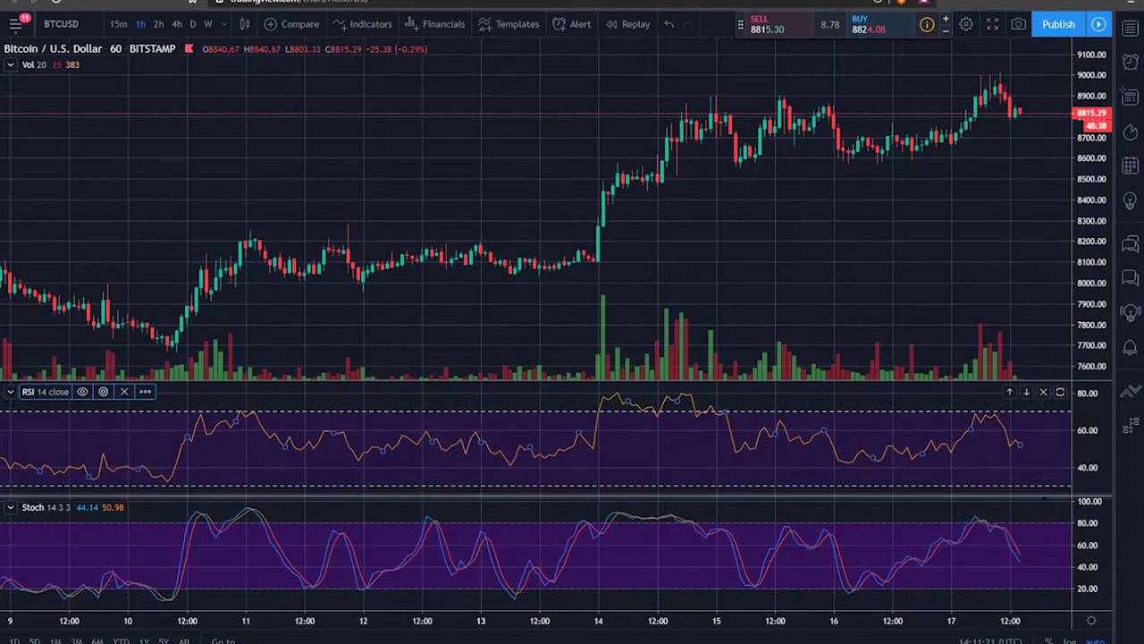
# In the Stochastic's style settings, try white for the %K line and set its colour to light blue.
pyautogui.doubleClick(955, 548)
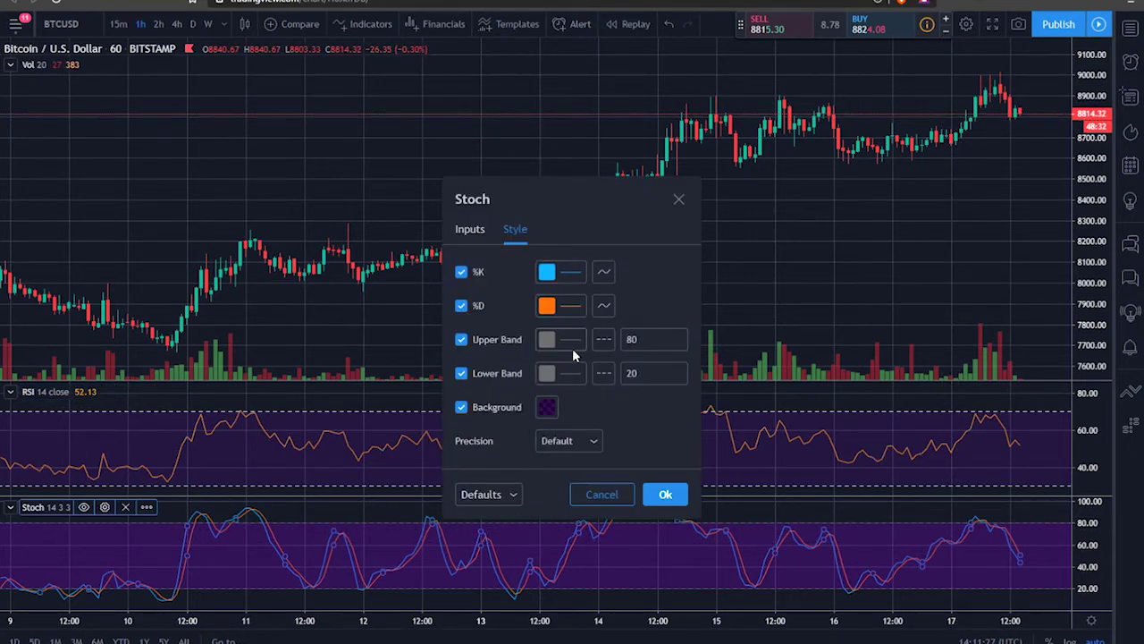
pyautogui.click(562, 276)
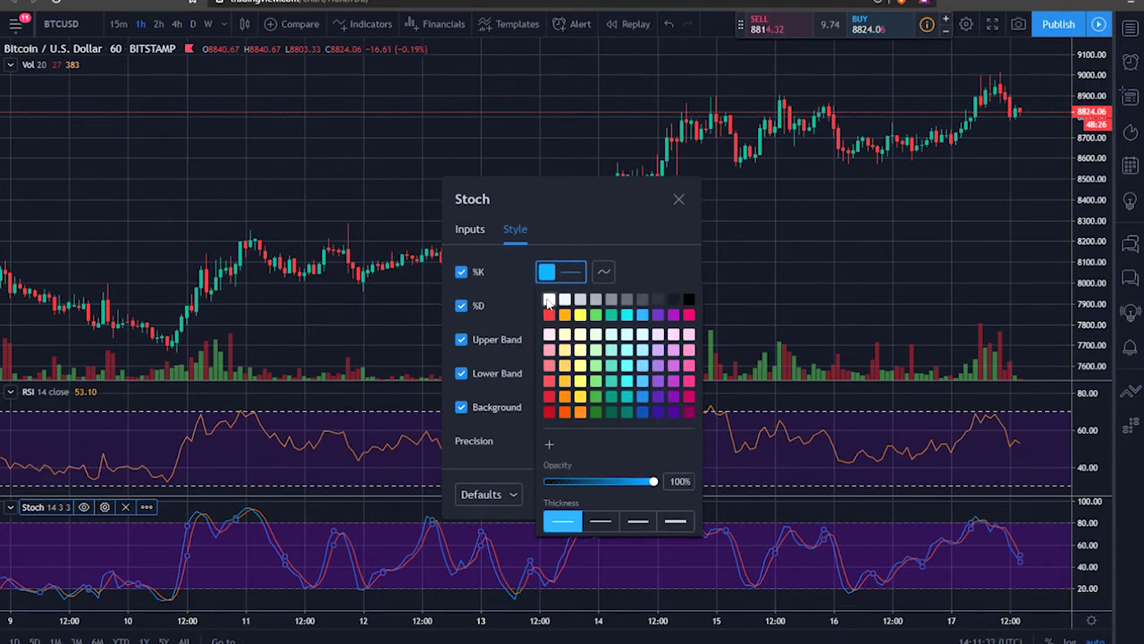
pyautogui.click(549, 301)
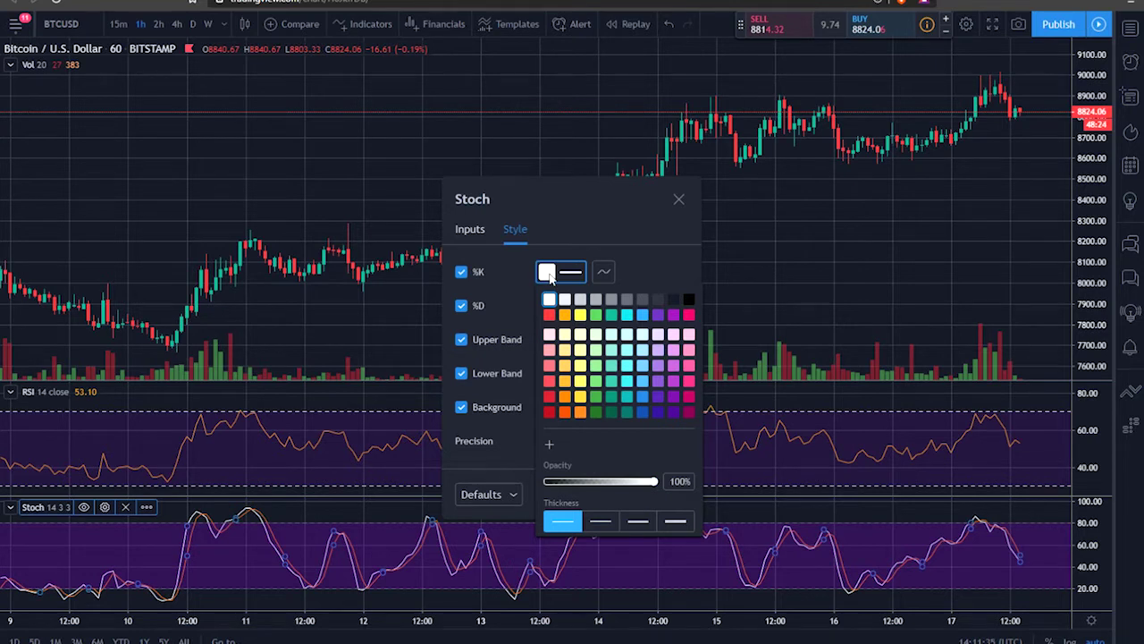
pyautogui.click(549, 277)
pyautogui.click(548, 276)
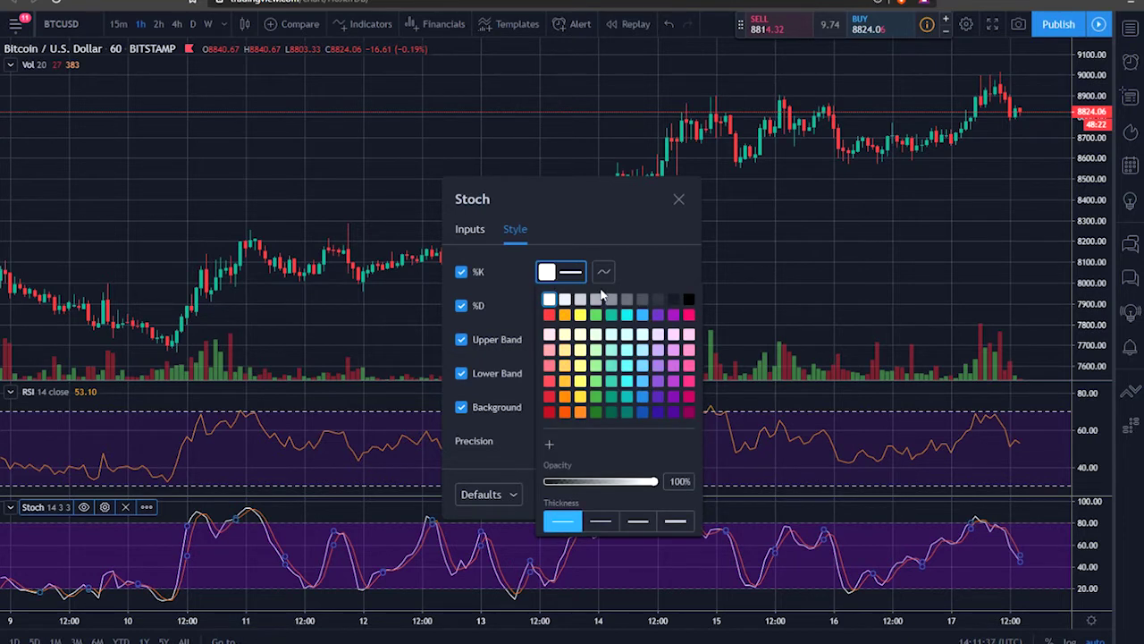
pyautogui.click(643, 315)
pyautogui.click(625, 247)
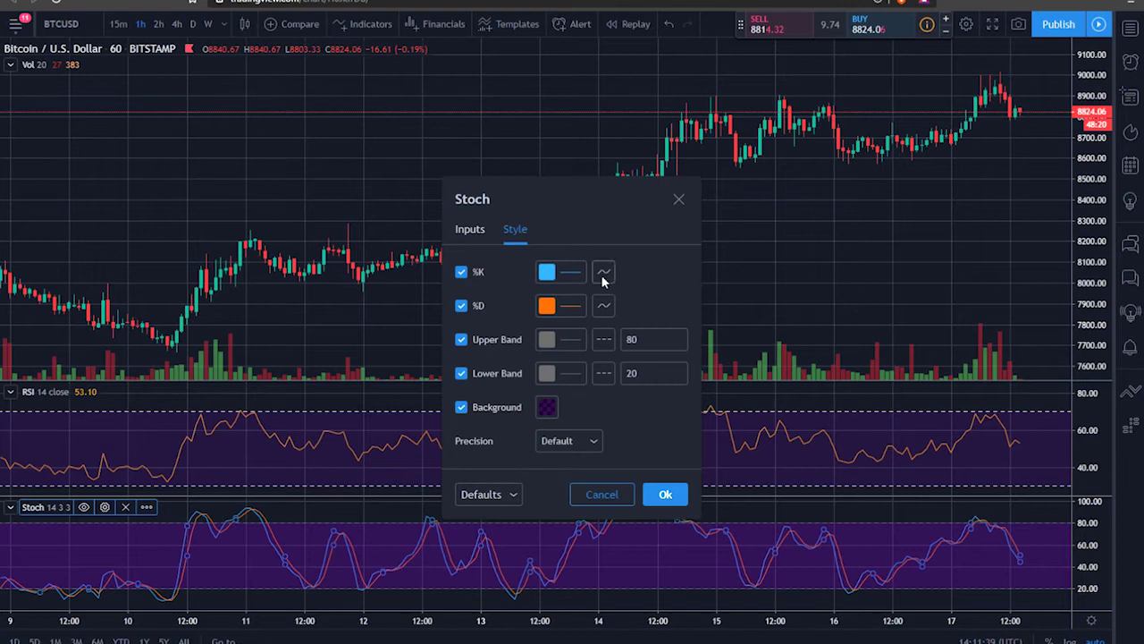
# Try the Cross plot type on the %K line, return it to Line, and apply the Stochastic's style settings.
pyautogui.click(603, 273)
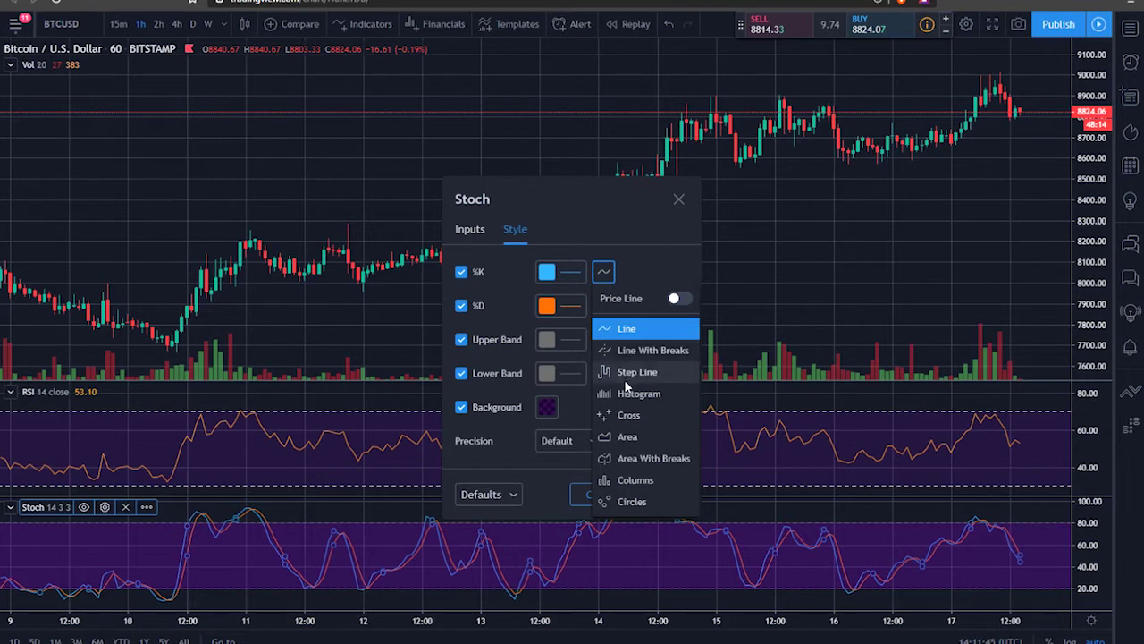
pyautogui.click(624, 413)
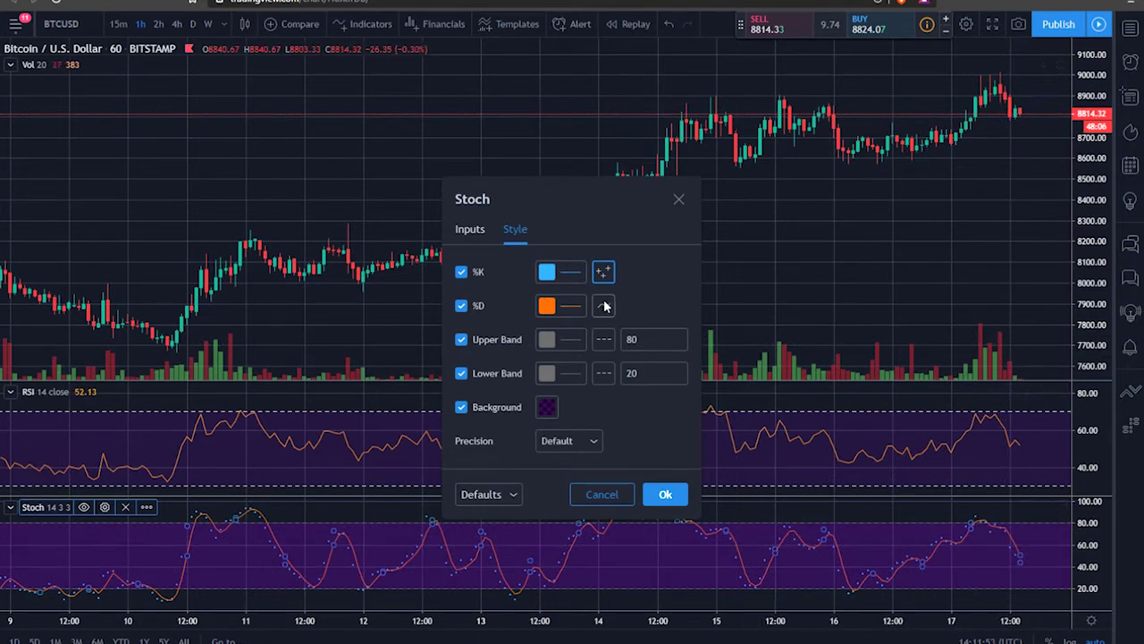
pyautogui.click(604, 271)
pyautogui.click(626, 328)
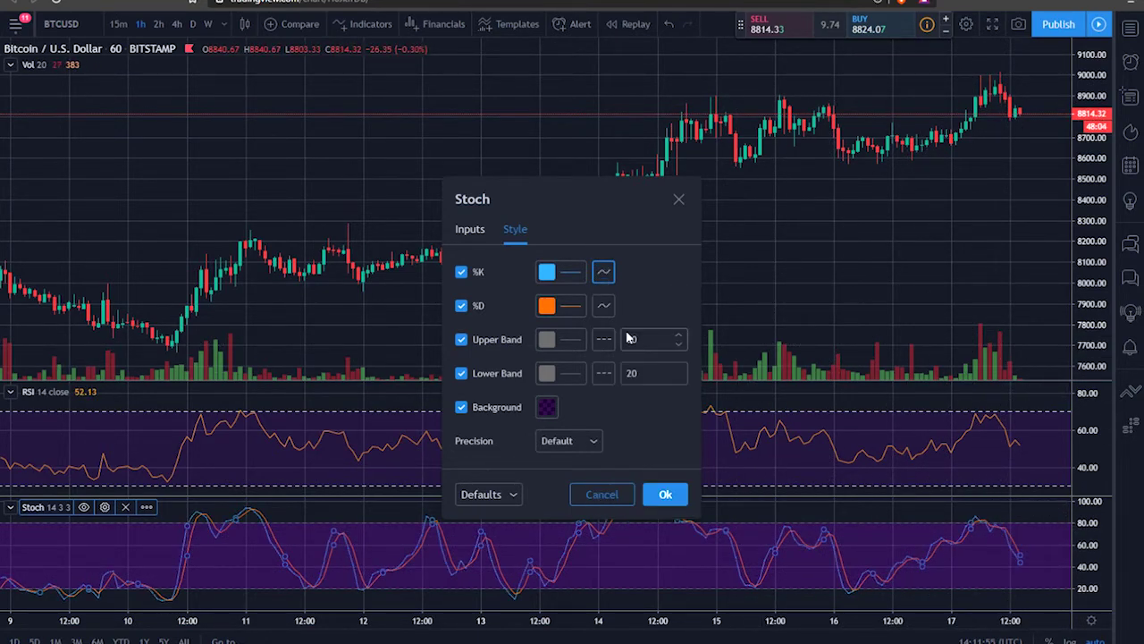
pyautogui.click(665, 492)
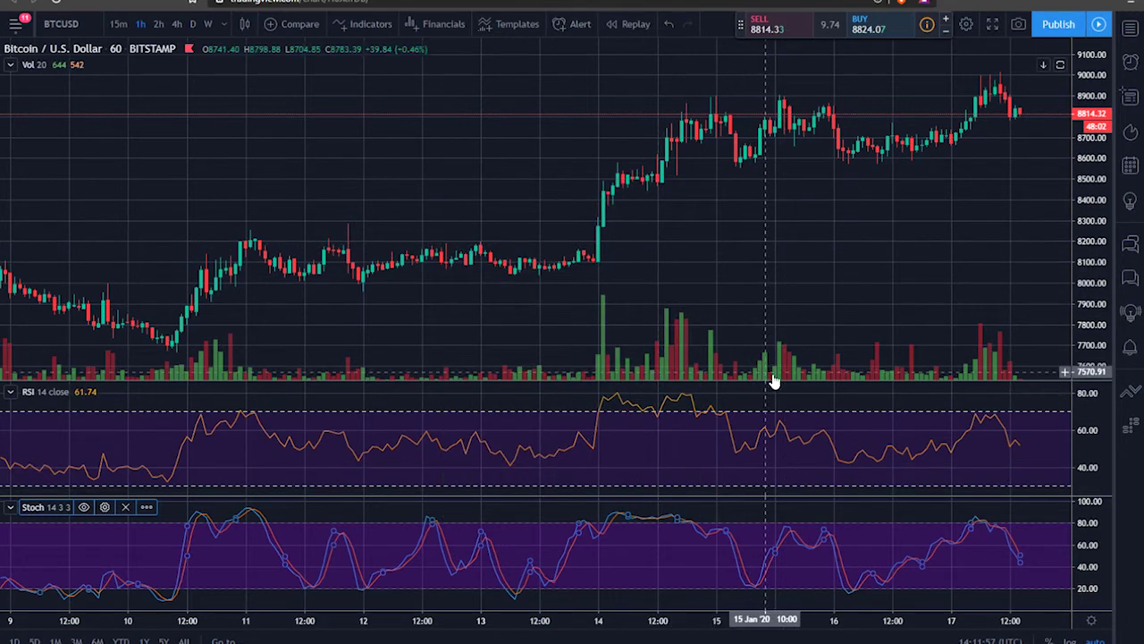
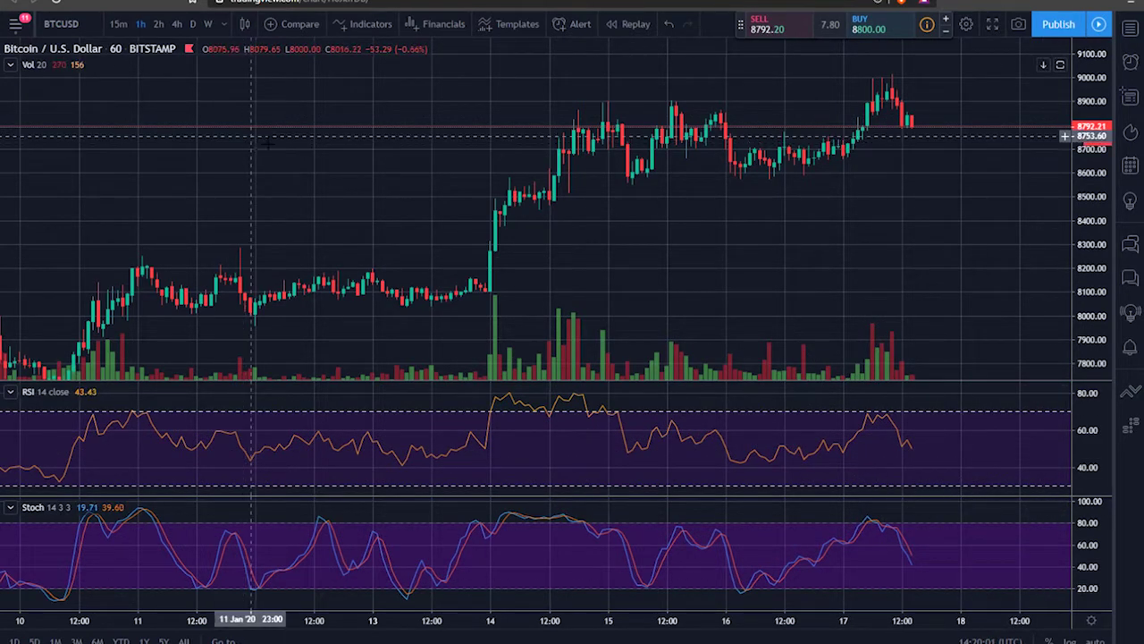
# Search the indicators for "krown" and add the Krown Trading Moving Averages with the most likes to the chart.
pyautogui.click(365, 25)
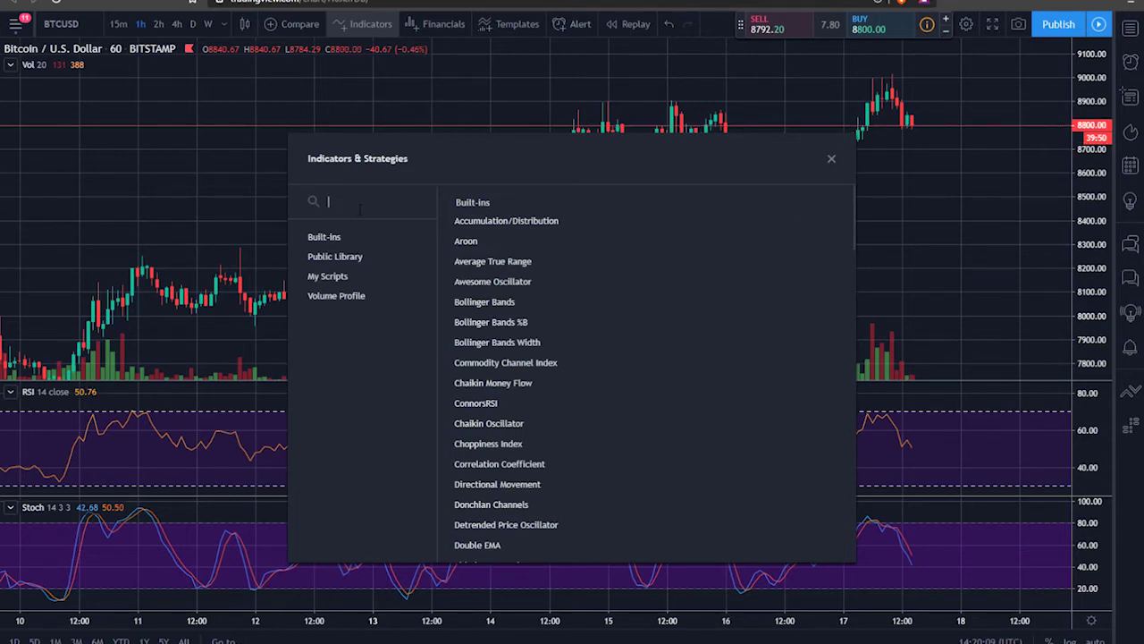
pyautogui.write('rown')
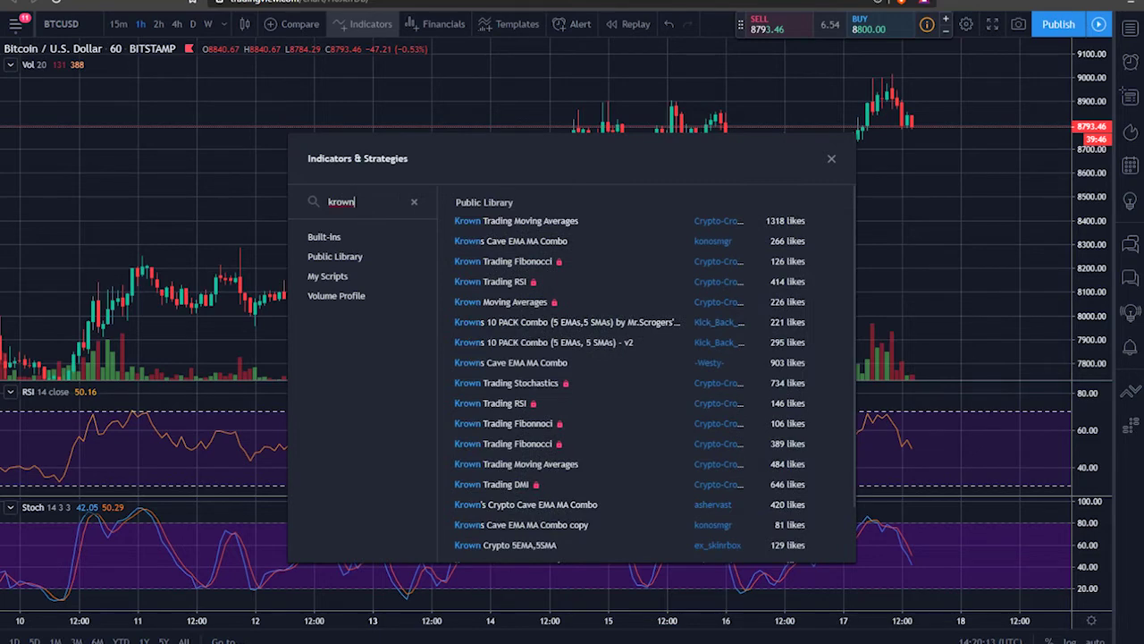
pyautogui.click(503, 223)
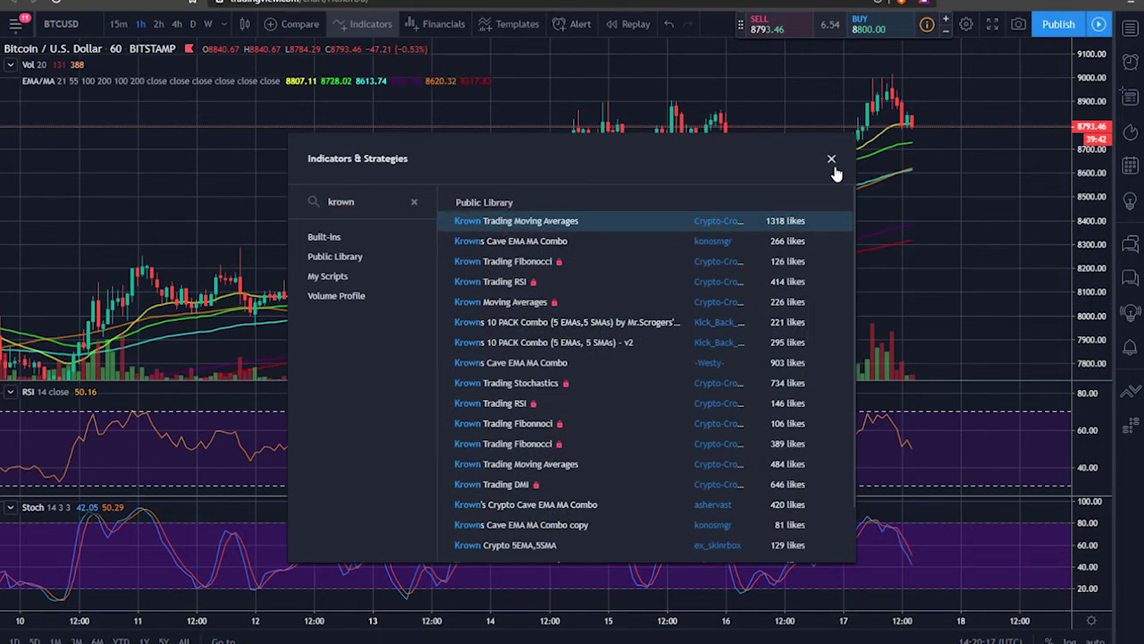
pyautogui.click(832, 159)
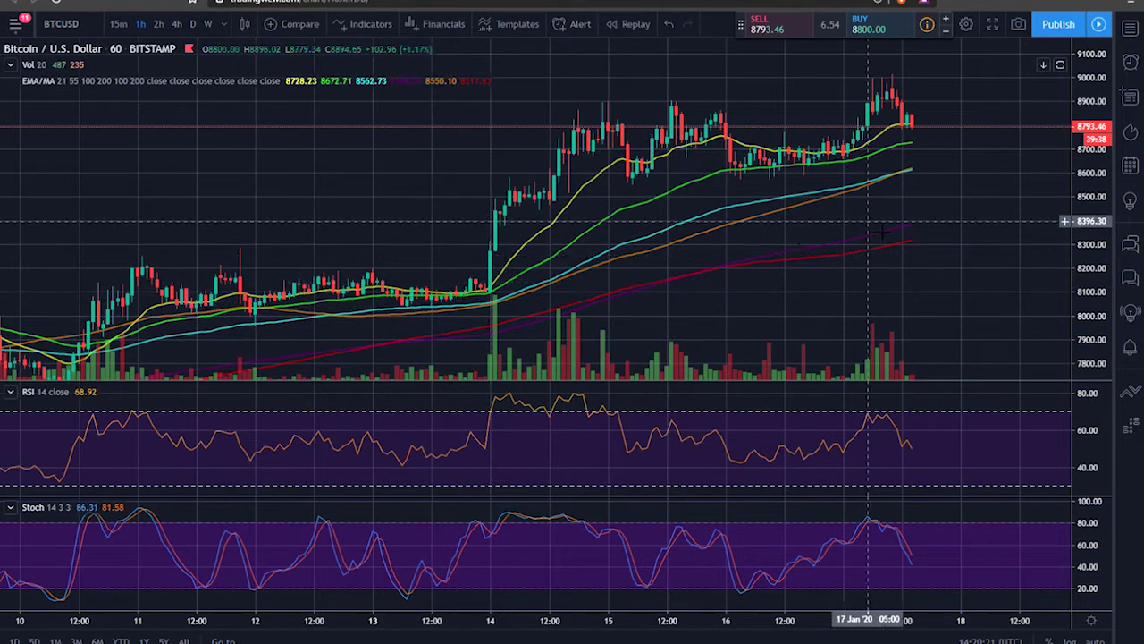
# Examine the line styles and the period and source inputs of the EMA/MA indicator, and leave its settings.
pyautogui.moveTo(1092, 173); pyautogui.dragTo(1092, 186)
pyautogui.moveTo(934, 304); pyautogui.dragTo(961, 268)
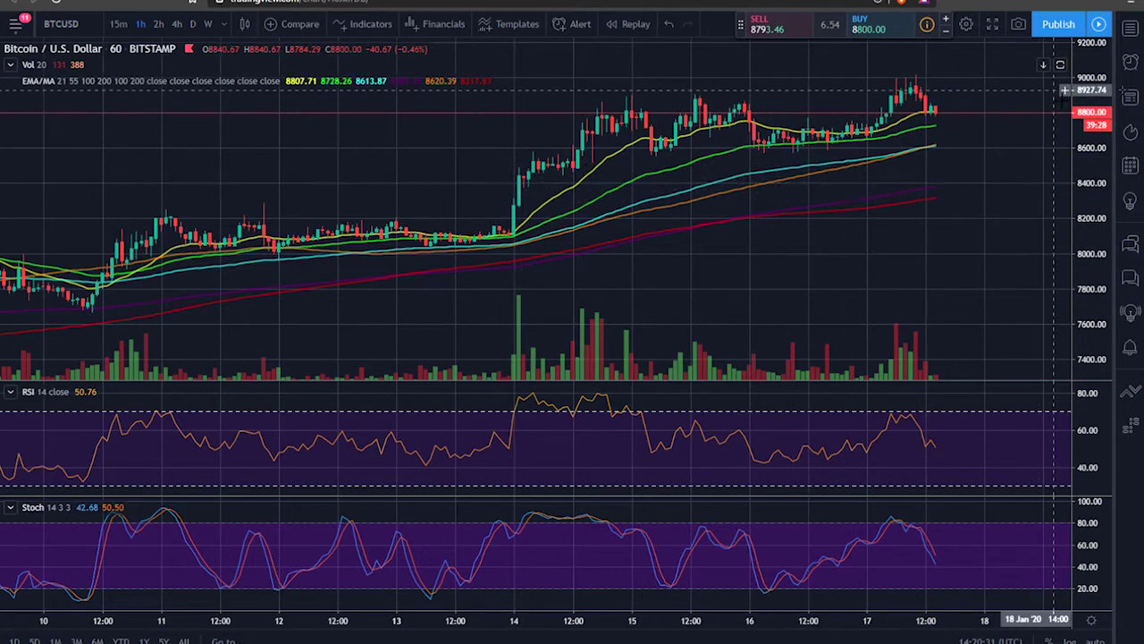
pyautogui.moveTo(317, 83)
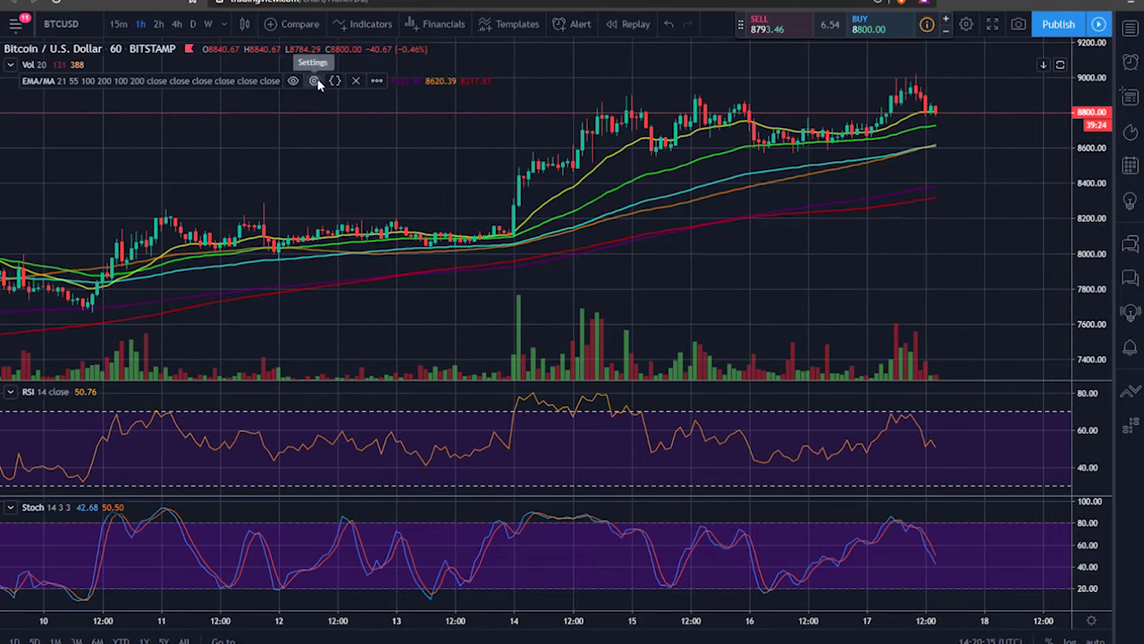
pyautogui.click(315, 81)
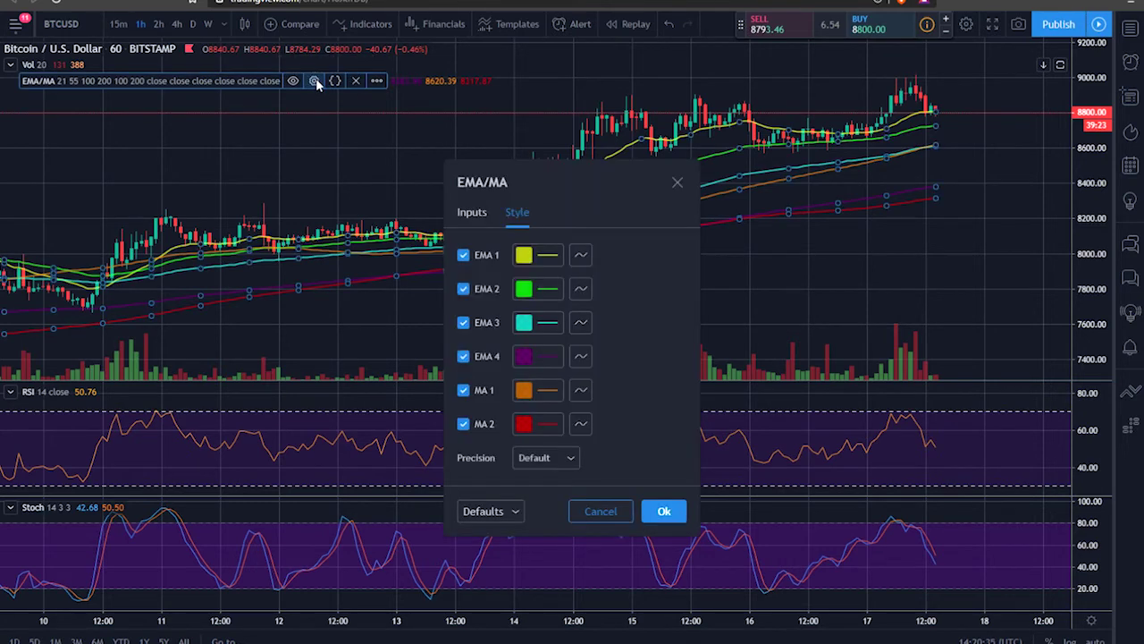
pyautogui.click(473, 212)
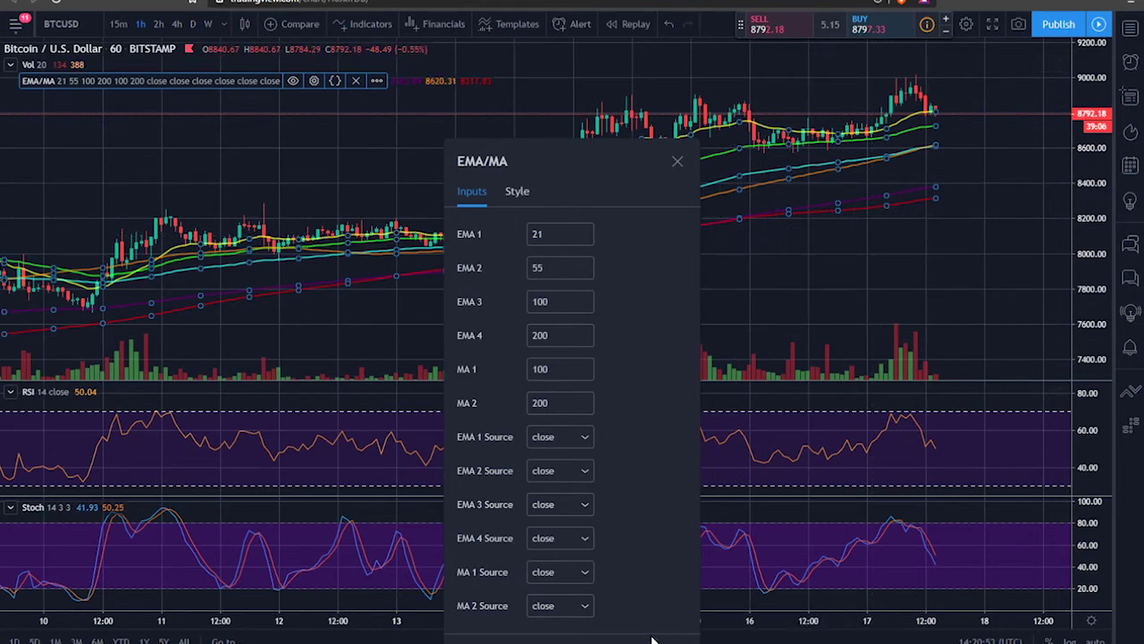
pyautogui.press('Escape')
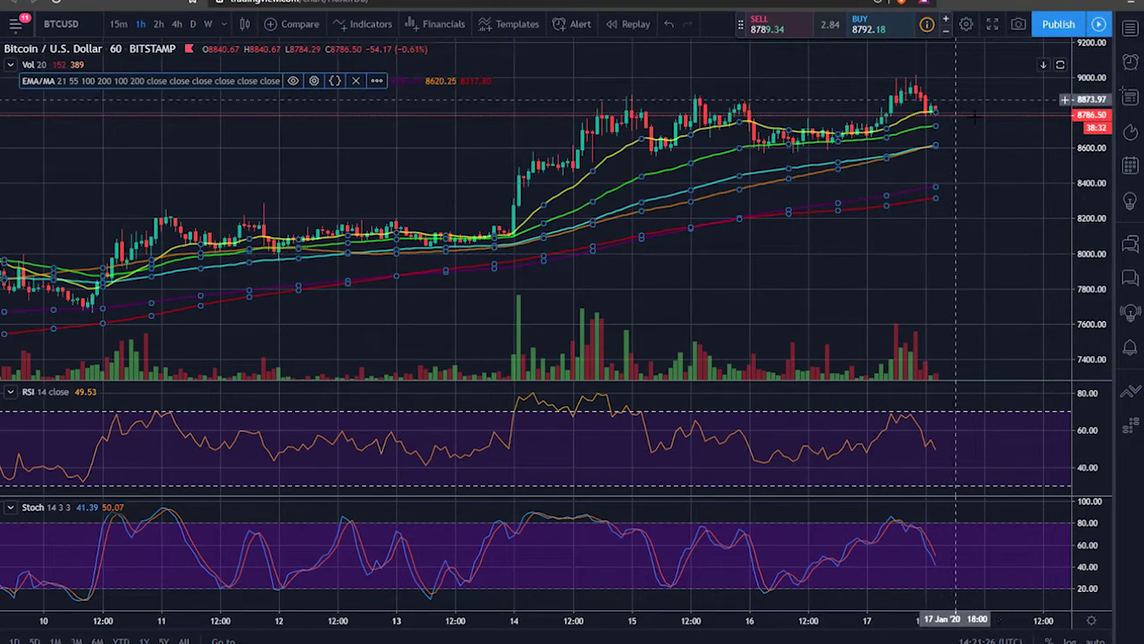
# Deselect the moving averages and collapse the indicator legend in the main price pane.
pyautogui.click(961, 201)
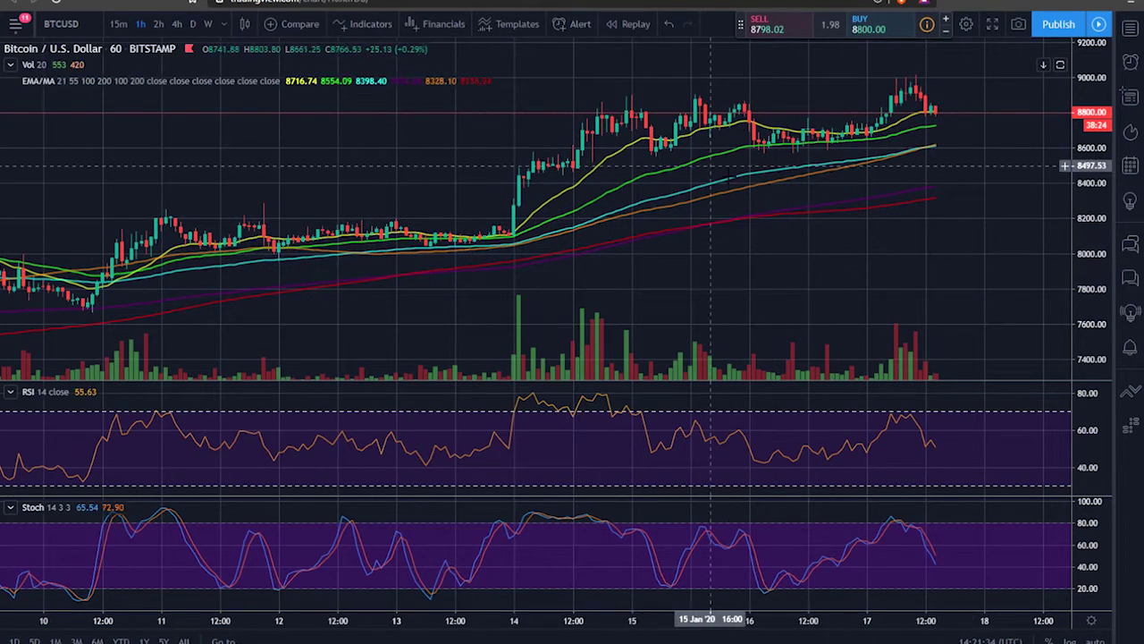
pyautogui.moveTo(201, 85)
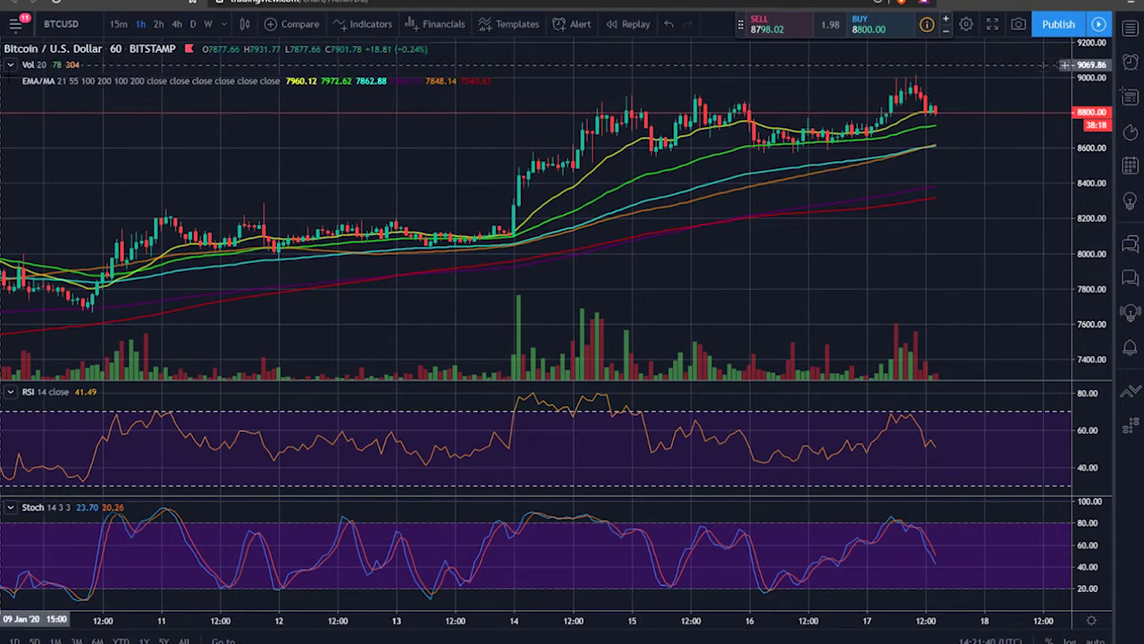
pyautogui.click(9, 67)
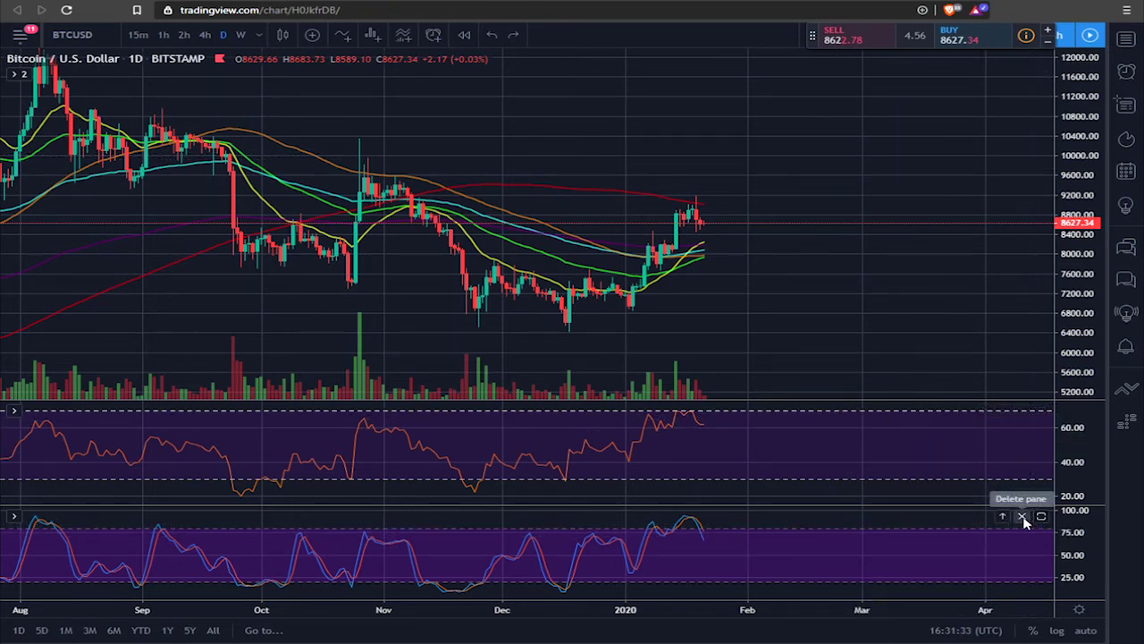
# Delete the Stochastic pane and add the built-in Bollinger Bands to the chart, searching the indicators for "bol".
pyautogui.click(1022, 517)
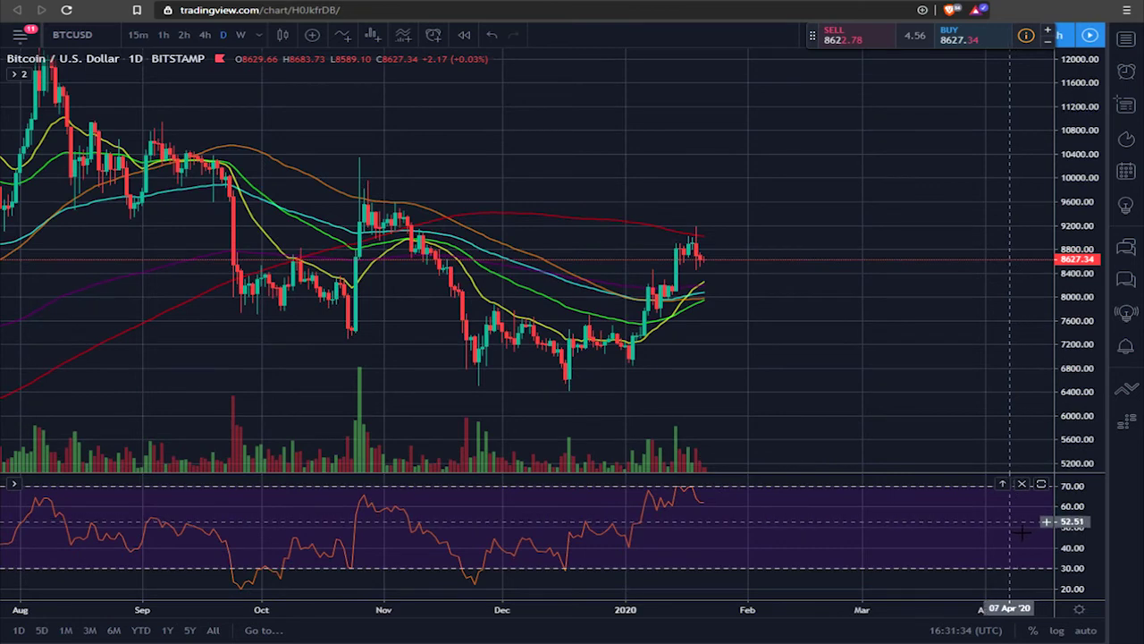
pyautogui.click(343, 38)
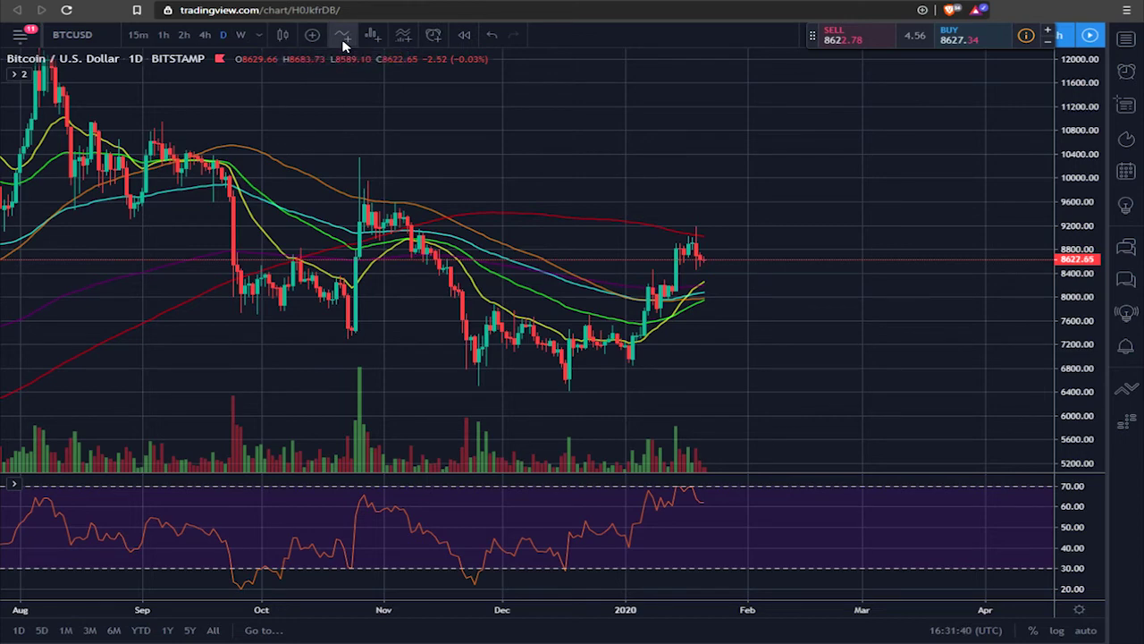
pyautogui.write('bol')
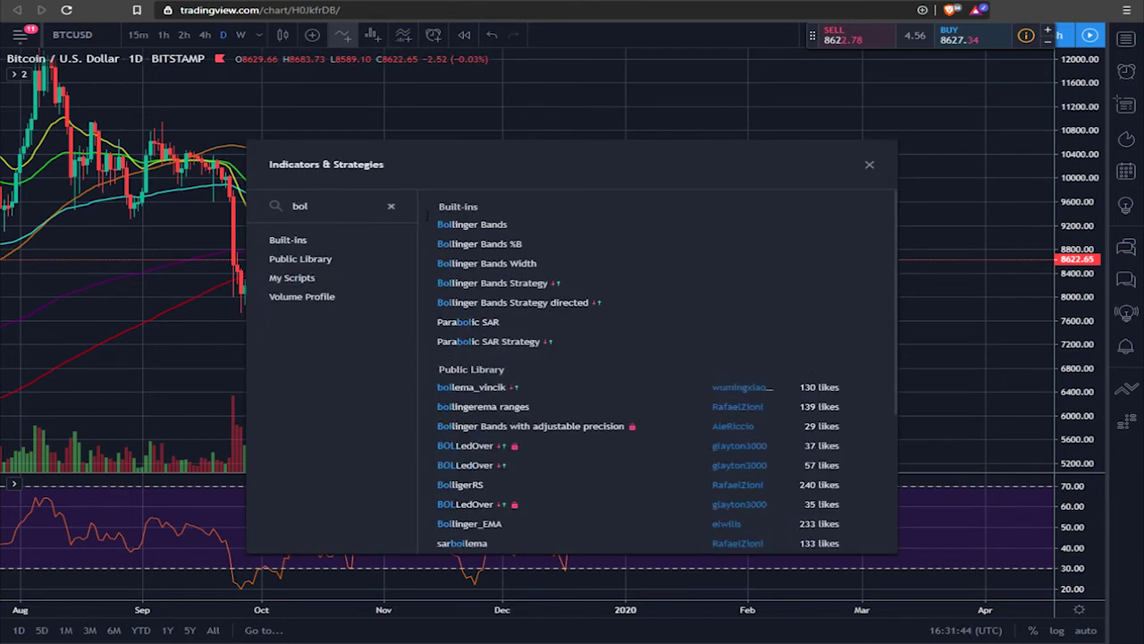
pyautogui.click(509, 224)
pyautogui.click(869, 165)
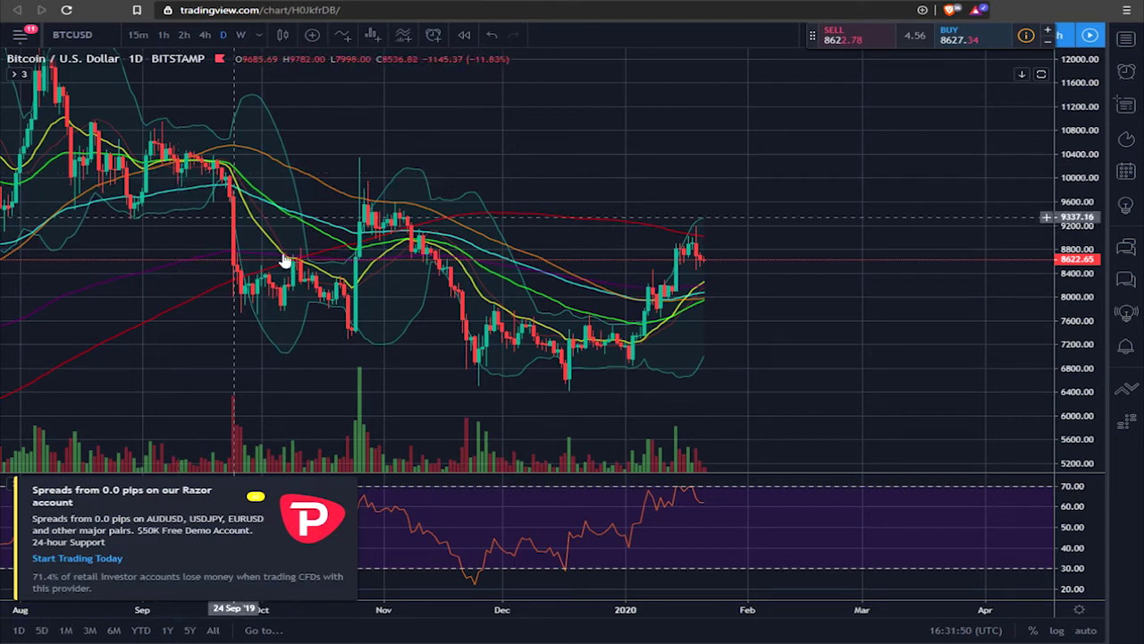
pyautogui.click(349, 485)
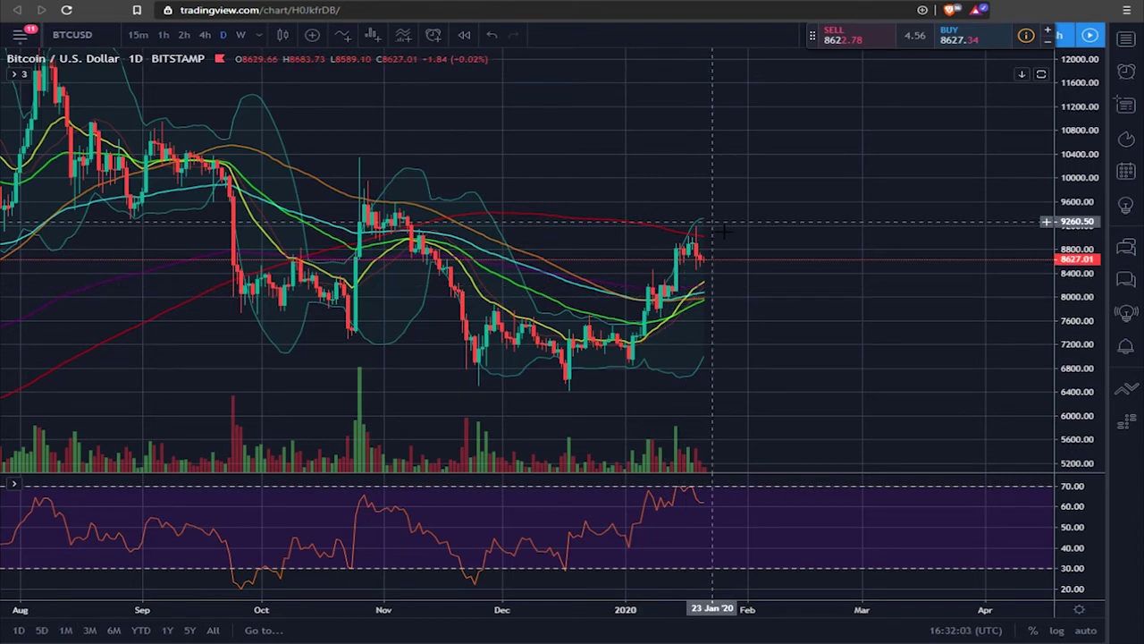
# Examine the input and style settings of the Bollinger Bands, and leave its settings.
pyautogui.doubleClick(700, 378)
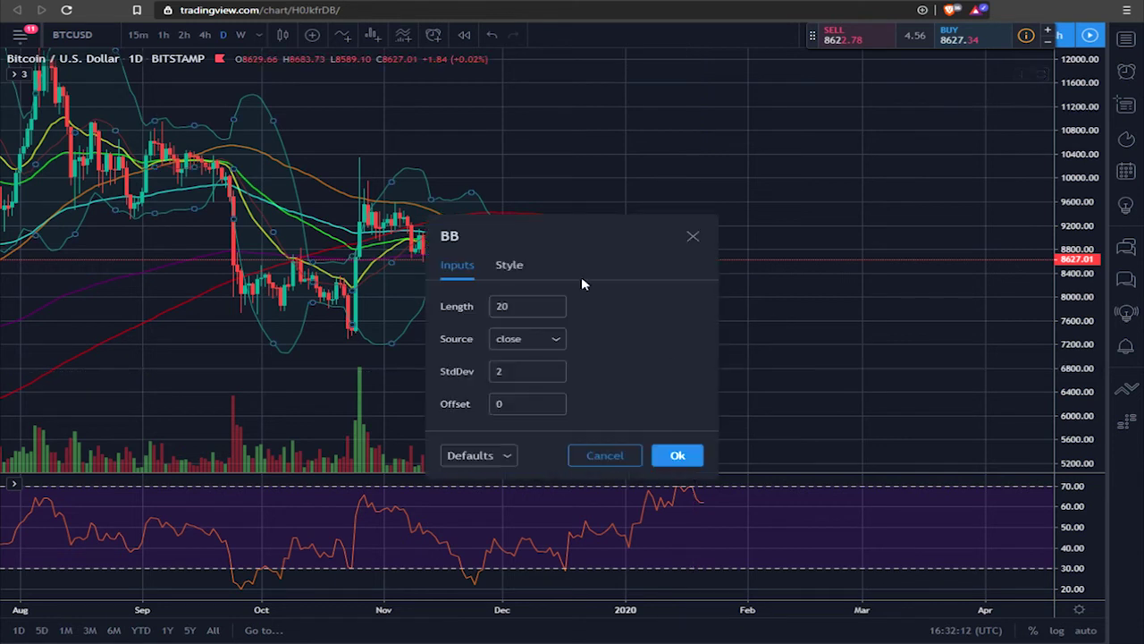
pyautogui.click(508, 266)
pyautogui.click(465, 267)
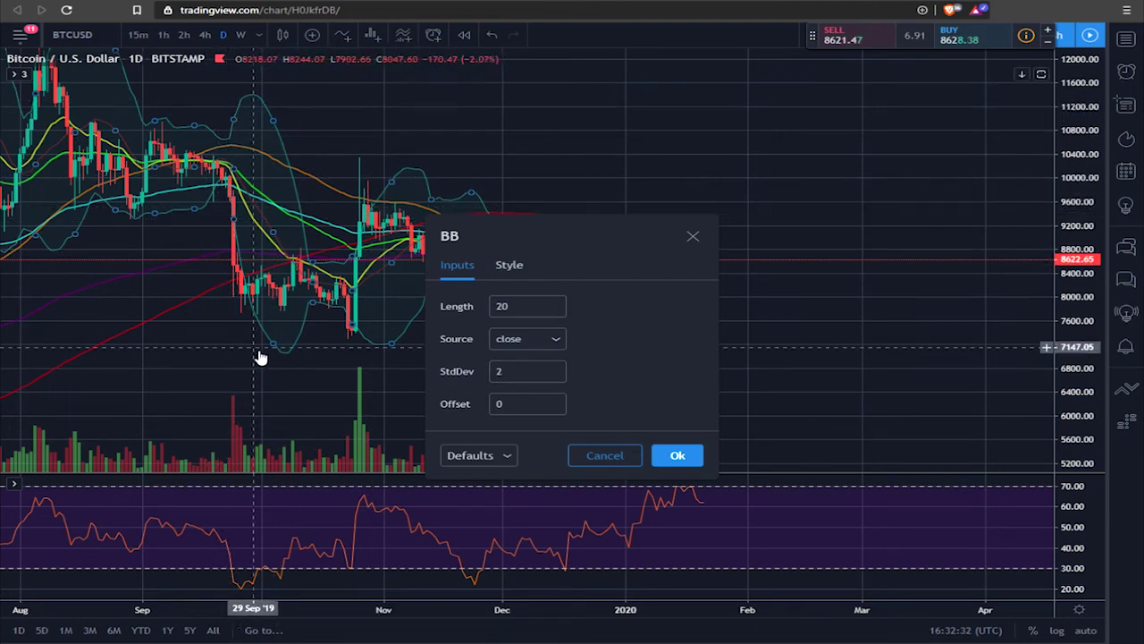
pyautogui.click(677, 456)
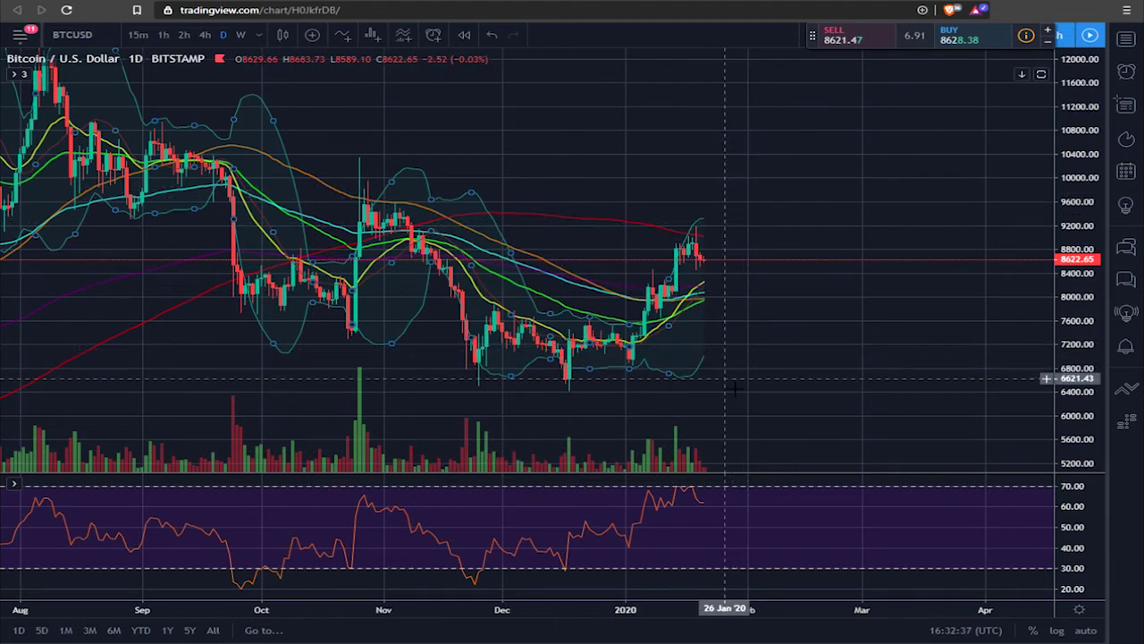